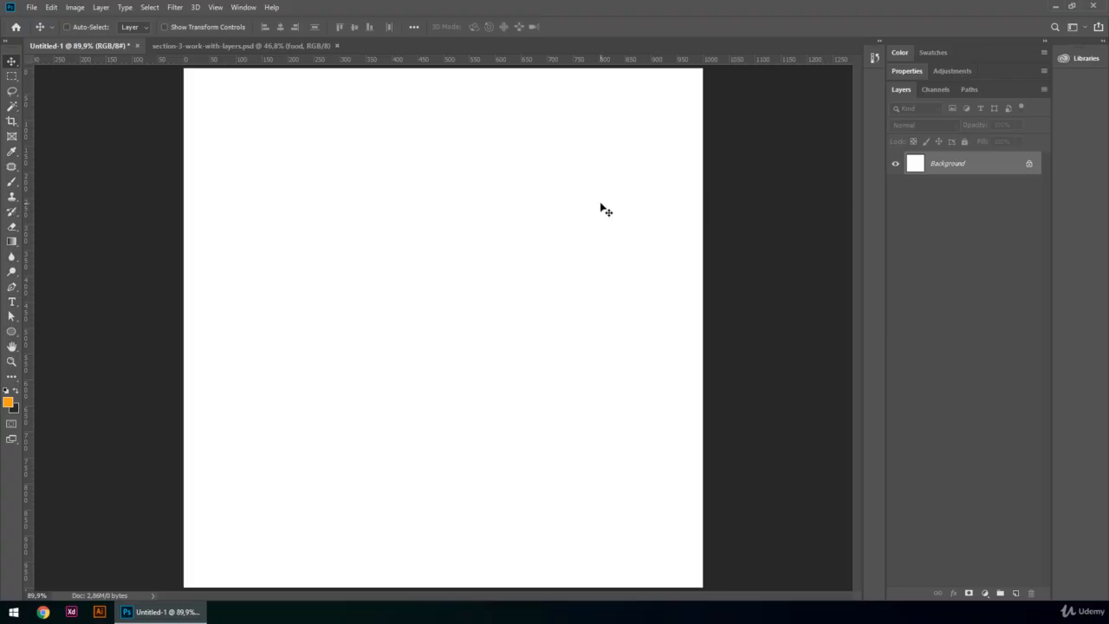
Step: Brush a wavy orange line on the Background layer and make a thick wavy eraser stroke beside it
key("b")
mouse_move(260, 110)
left_mouse_down()
mouse_move(356, 268)
mouse_move(468, 379)
left_mouse_up()
key("e")
mouse_move(526, 155)
left_mouse_down()
mouse_move(523, 252)
mouse_move(602, 390)
left_mouse_up()
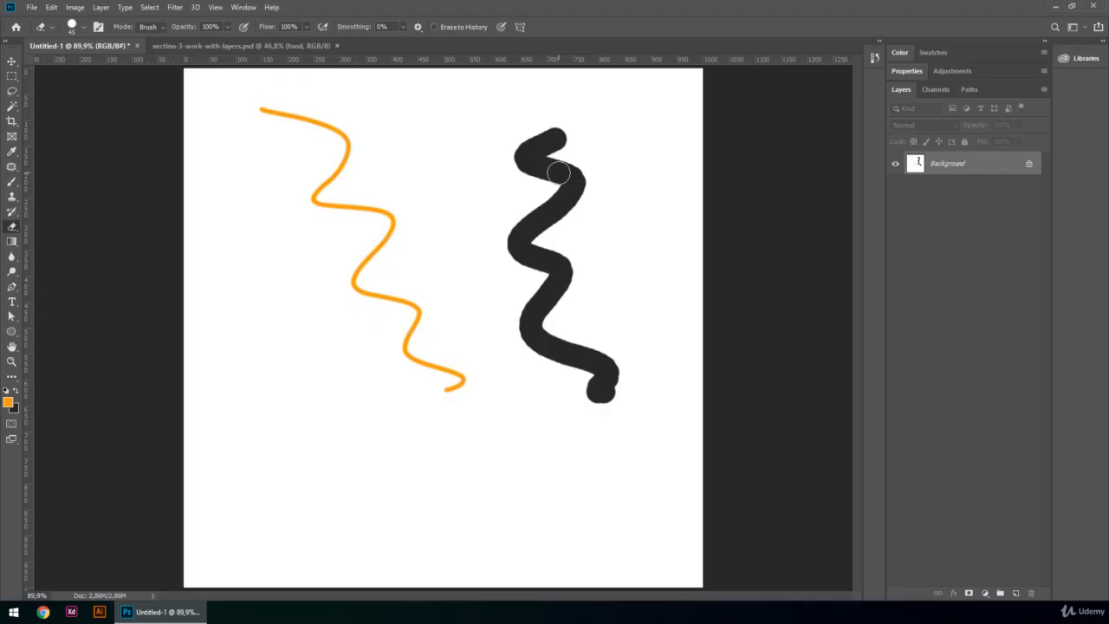
key("v")
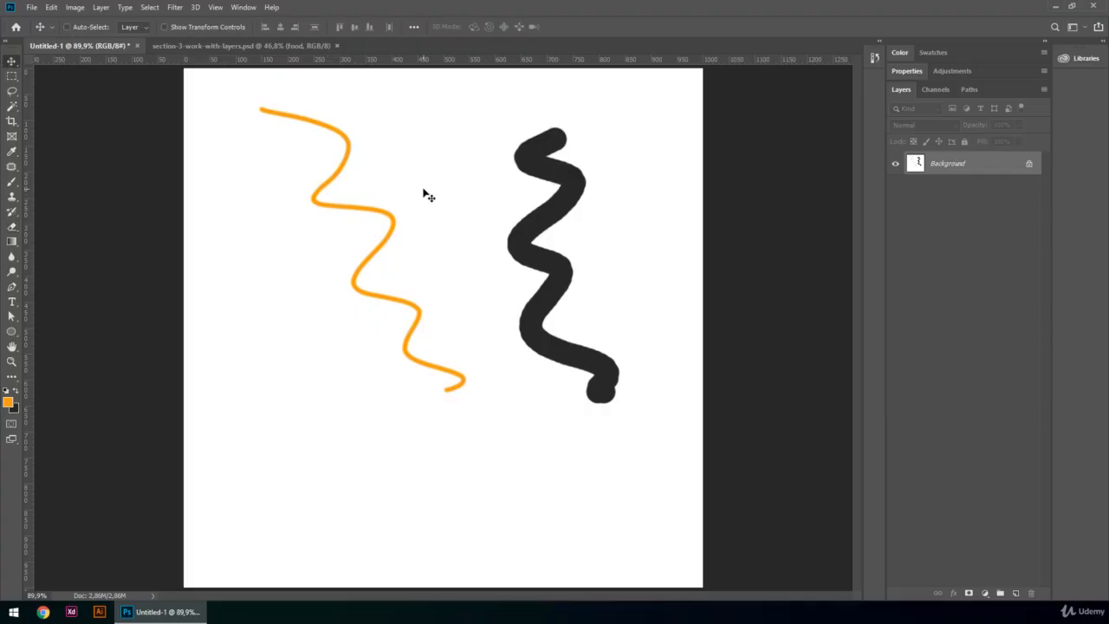
Step: Add a new empty layer above the locked Background layer and delete the Background layer
key("Delete")
key("BackSpace")
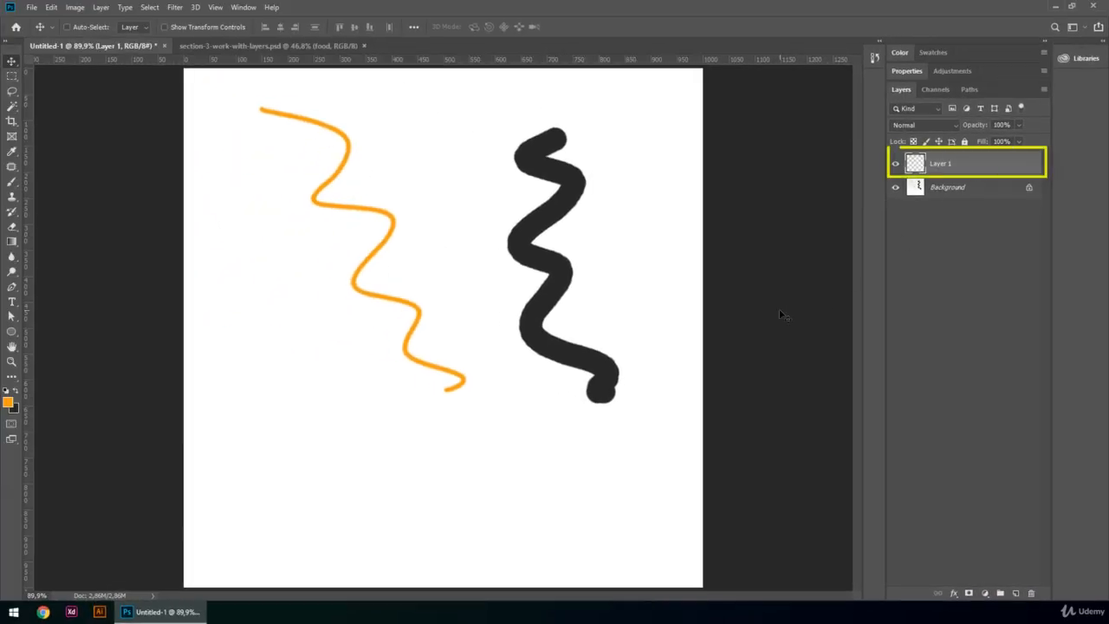
left_click(942, 196)
key("Delete")
key("BackSpace")
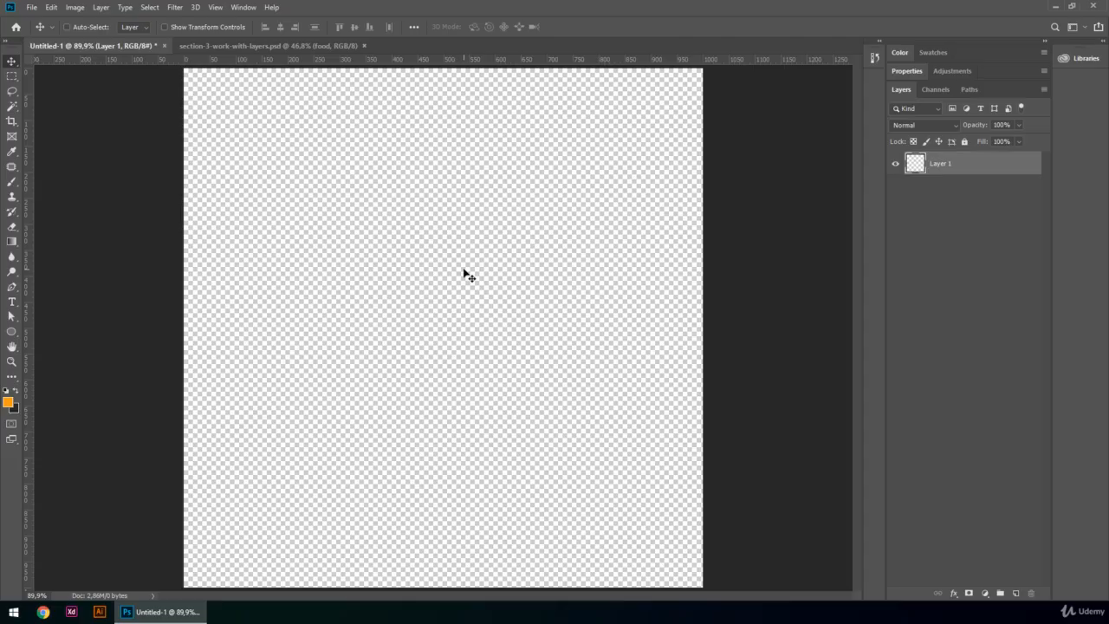
Step: Create a new layer above Layer 1 and rename it "my layer"
key("ctrl+shift+n")
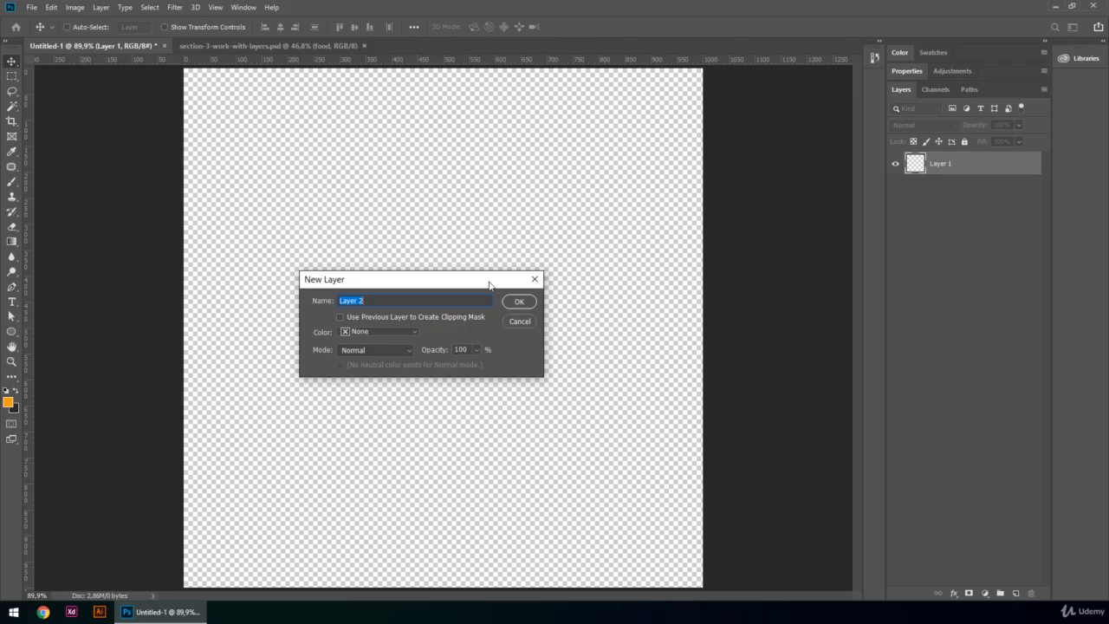
left_click(534, 280)
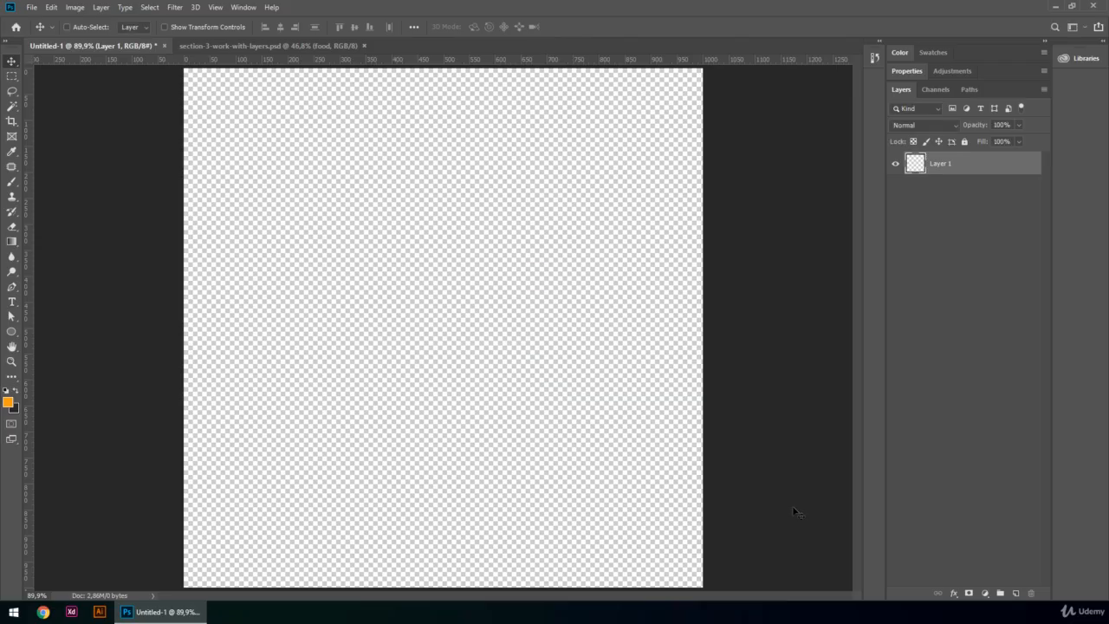
left_click(1015, 592)
double_click(940, 162)
type("my layer")
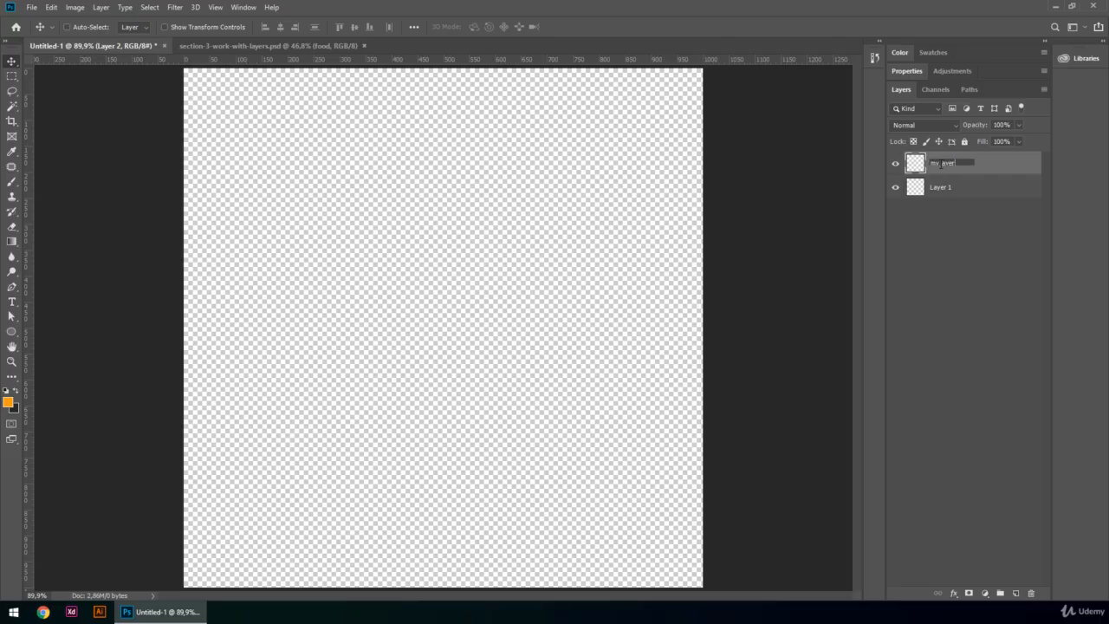
key("Return")
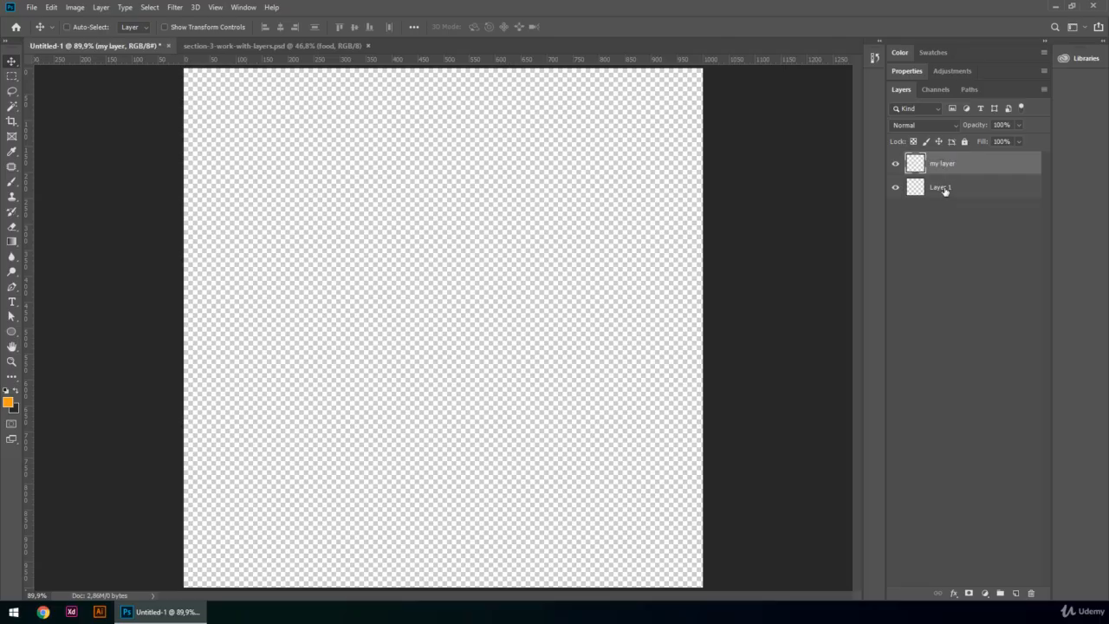
Step: Rename Layer 1 as "my layer", giving both layers the same name
double_click(943, 189)
type("my layer")
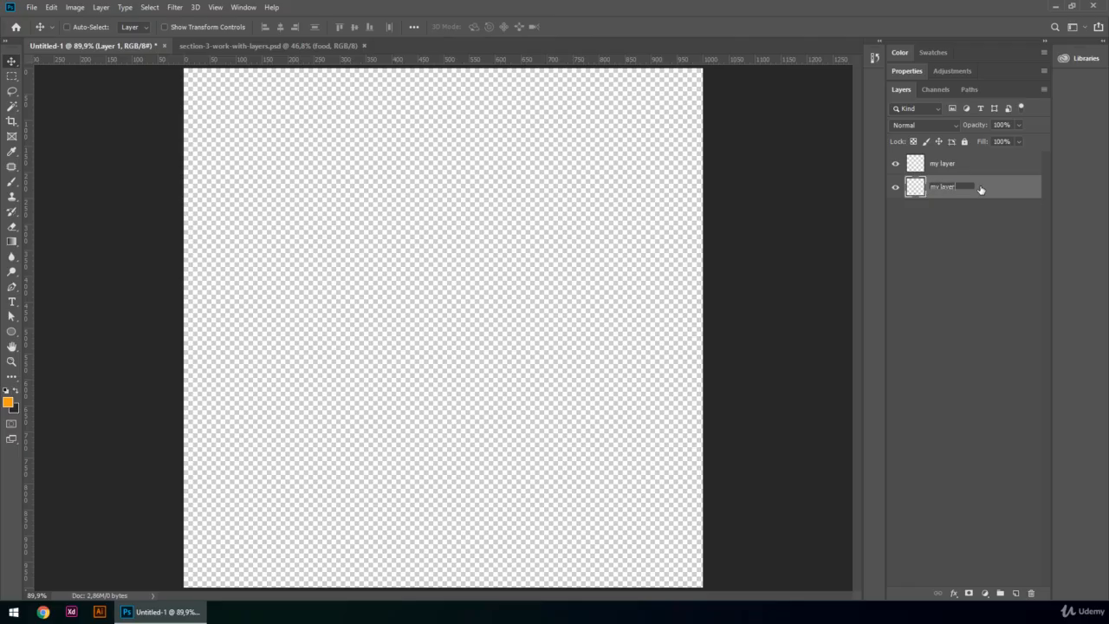
key("Return")
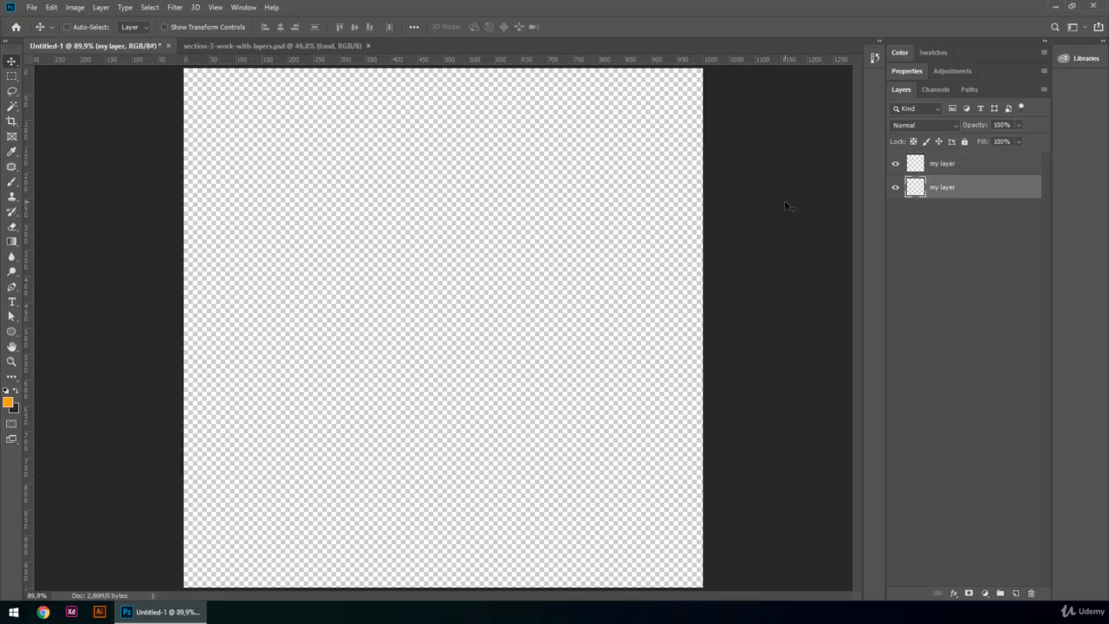
Step: Rename the lower layer as 1, and open and close the Layer Style settings of each layer without changes
double_click(1007, 165)
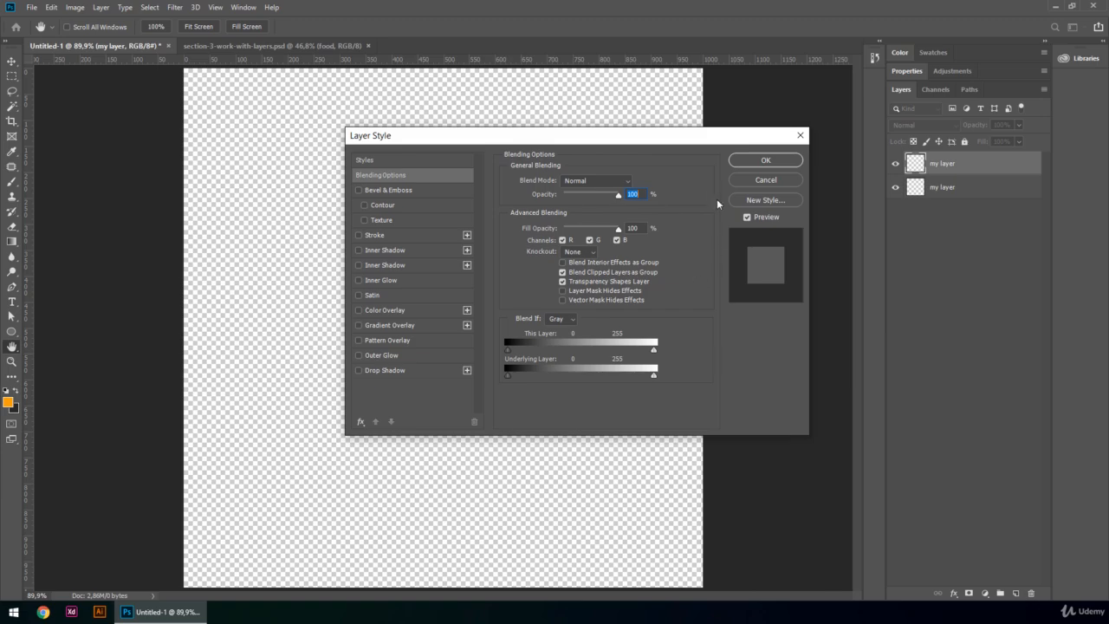
left_click(801, 136)
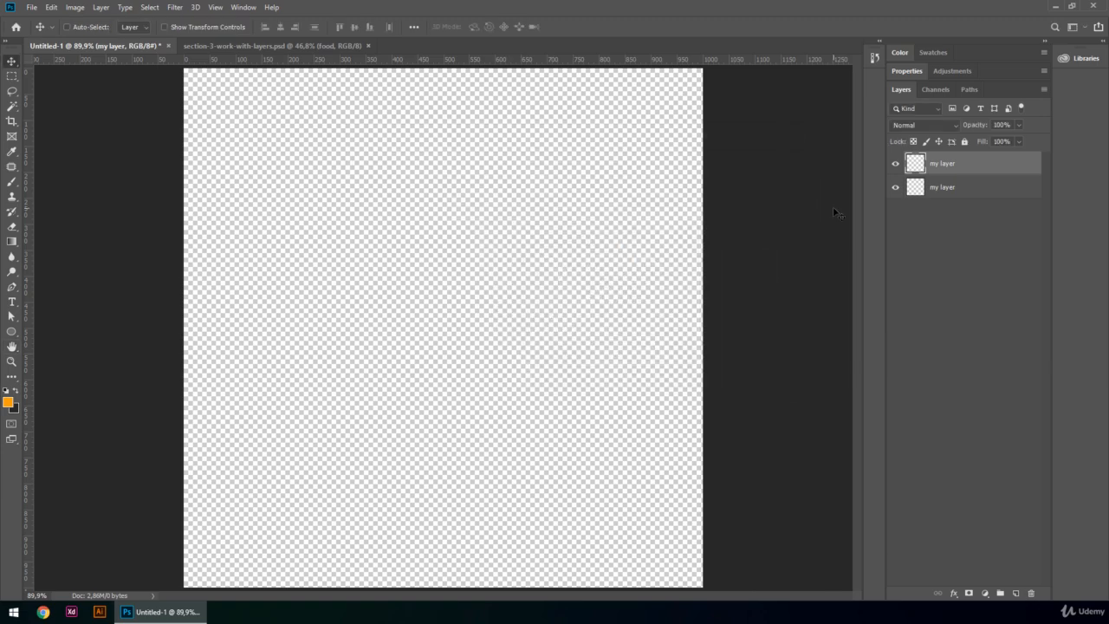
double_click(943, 186)
left_click(973, 206)
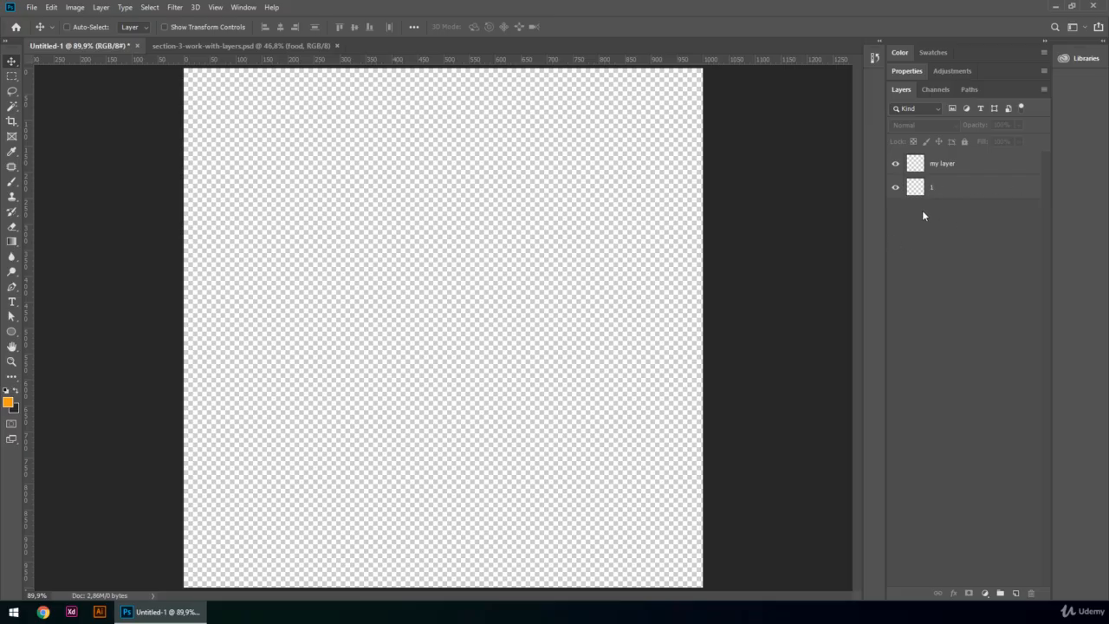
double_click(915, 186)
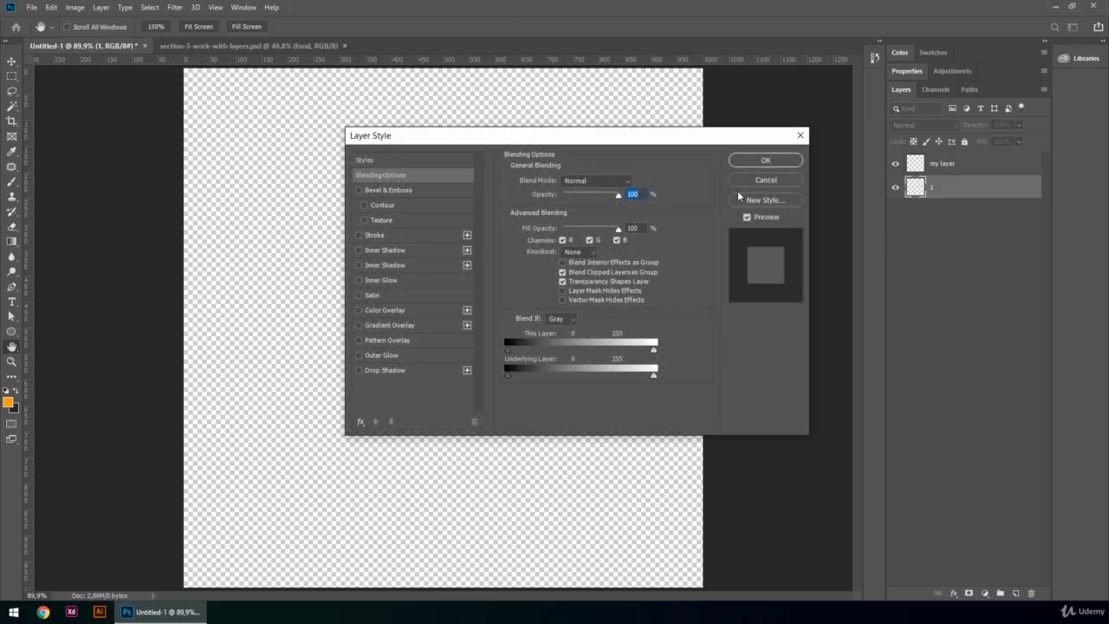
left_click(799, 135)
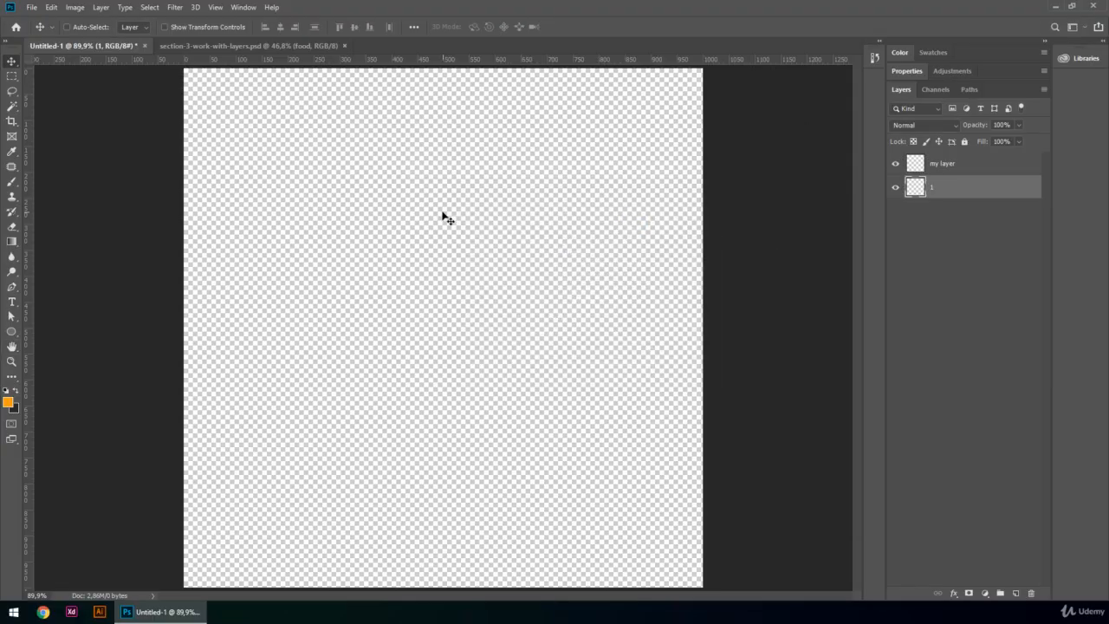
Step: Switch to the open document section-3-work-with-layers.psd
left_click(274, 46)
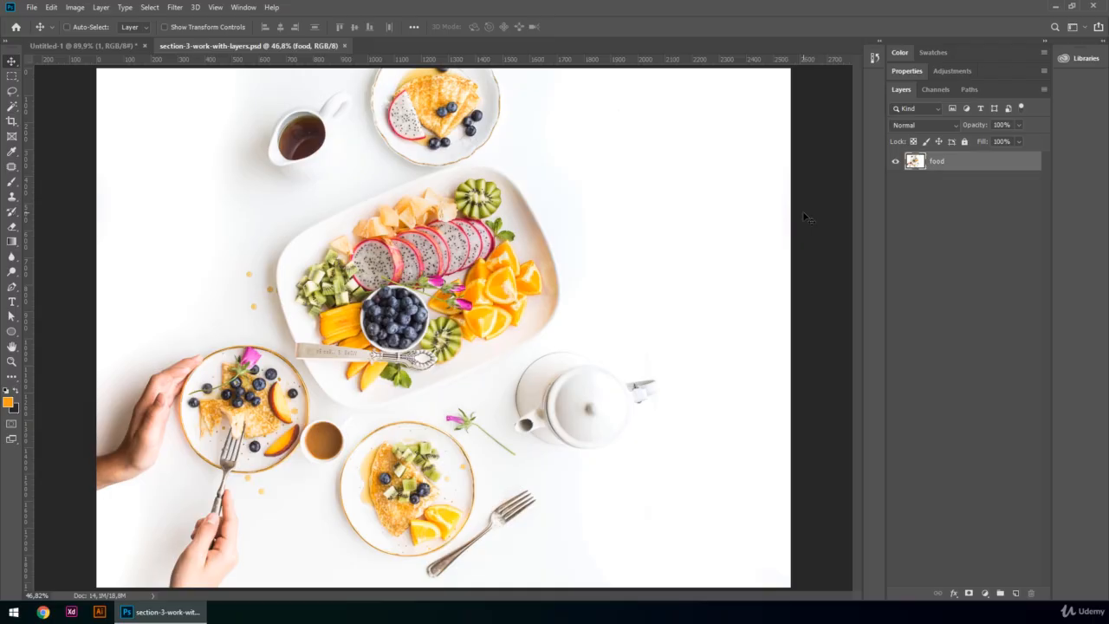
Step: Brush an orange "Hello" with three hearts and a zigzag underline directly on the food layer, in the white area
key("b")
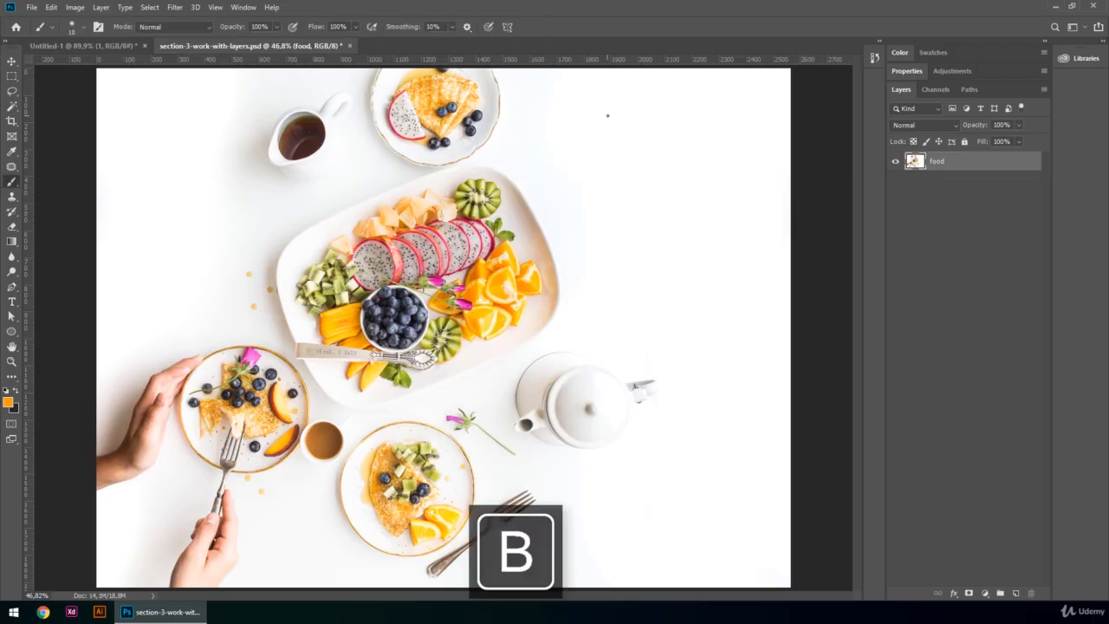
mouse_move(604, 114)
left_mouse_down()
mouse_move(597, 143)
mouse_move(615, 154)
mouse_move(668, 123)
mouse_move(662, 159)
mouse_move(679, 126)
mouse_move(667, 153)
mouse_move(710, 157)
left_mouse_up()
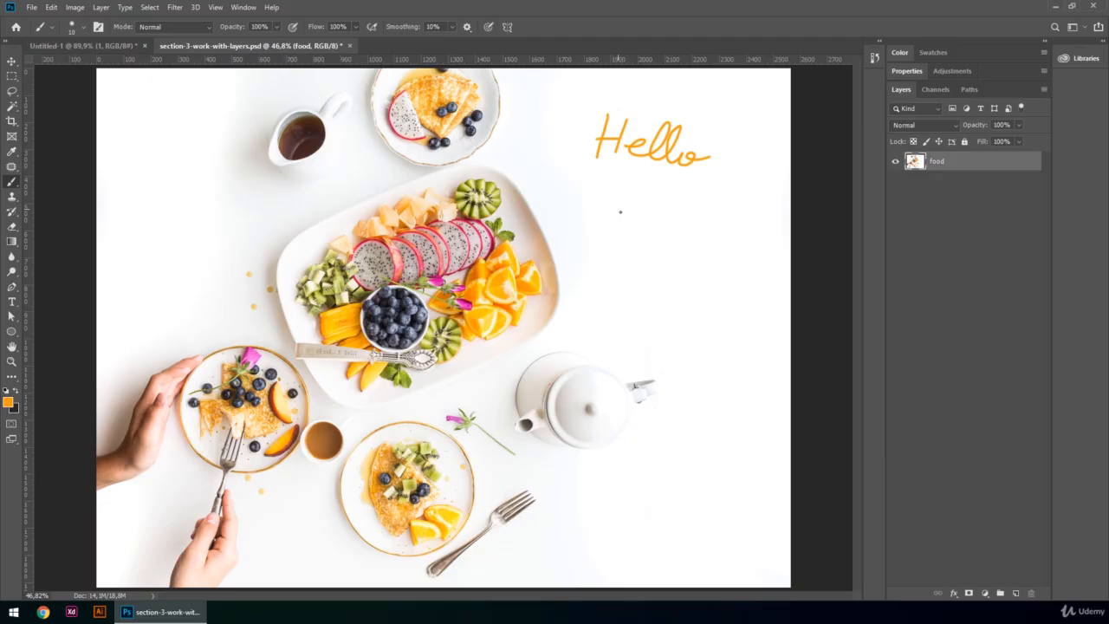
mouse_move(615, 206)
left_mouse_down()
mouse_move(642, 193)
mouse_move(624, 212)
left_mouse_up()
mouse_move(721, 120)
left_mouse_down()
mouse_move(724, 130)
mouse_move(736, 114)
mouse_move(730, 133)
left_mouse_up()
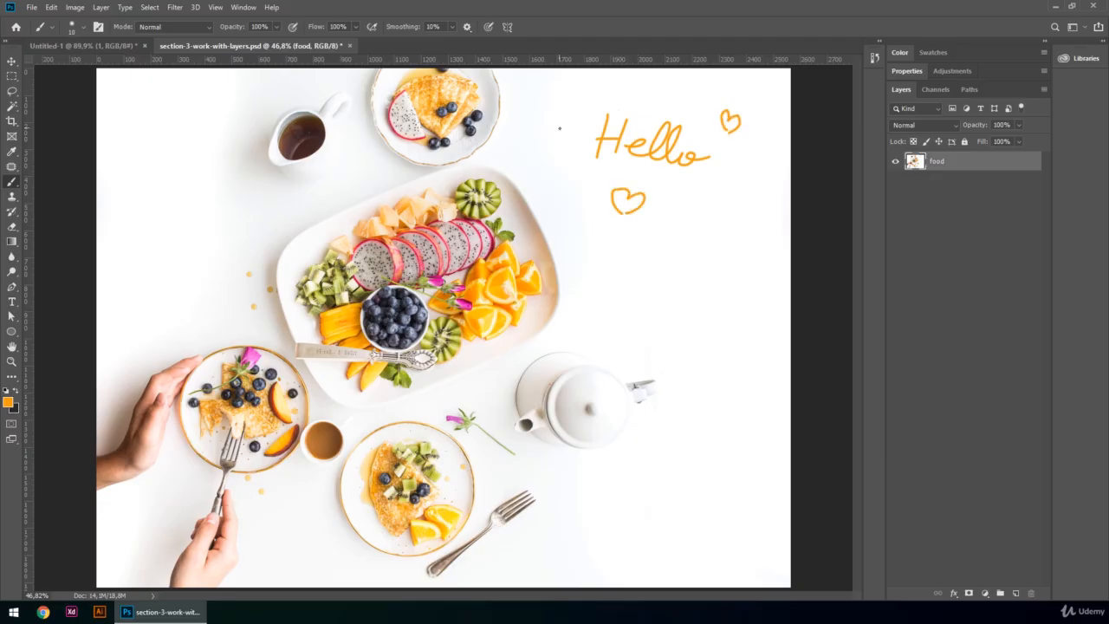
mouse_move(559, 128)
left_mouse_down()
mouse_move(573, 100)
mouse_move(560, 132)
left_mouse_up()
left_click_drag(587, 240, 723, 221)
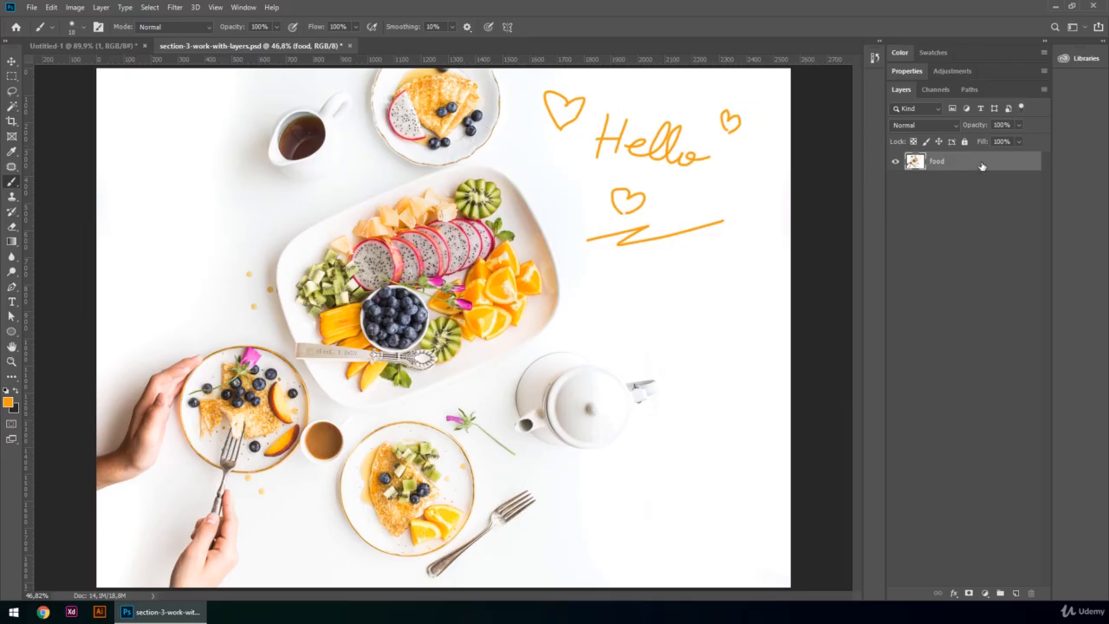
Step: Erase across the painted "Hello" and the heart below it on the food layer, and revert the document to its saved state
key("v")
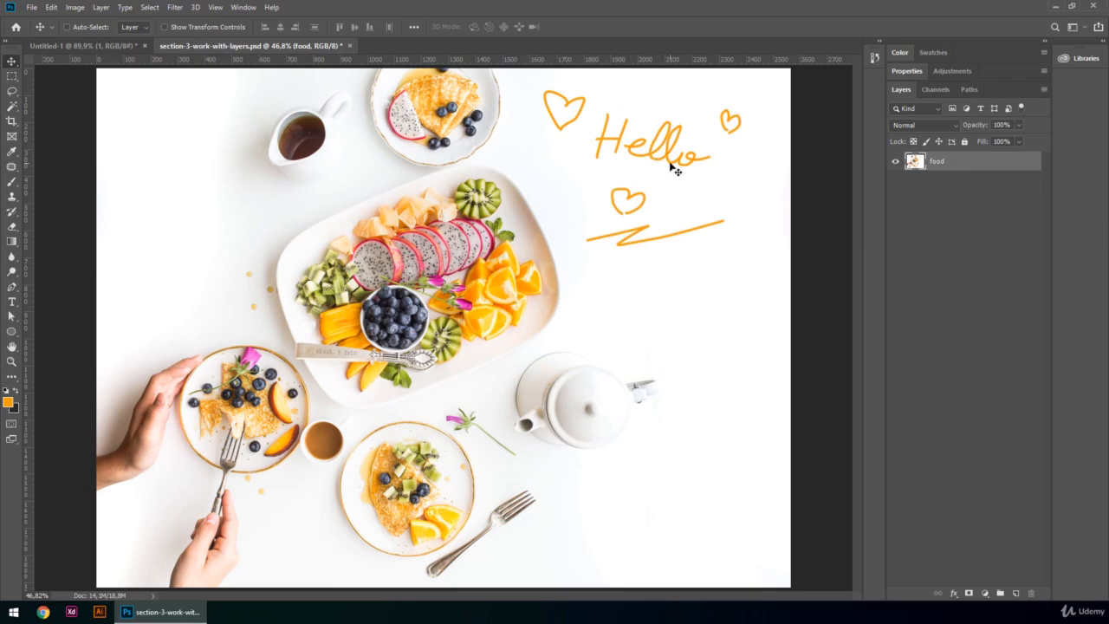
key("e")
mouse_move(669, 133)
left_mouse_down()
mouse_move(688, 153)
mouse_move(661, 200)
mouse_move(683, 217)
mouse_move(707, 204)
left_mouse_up()
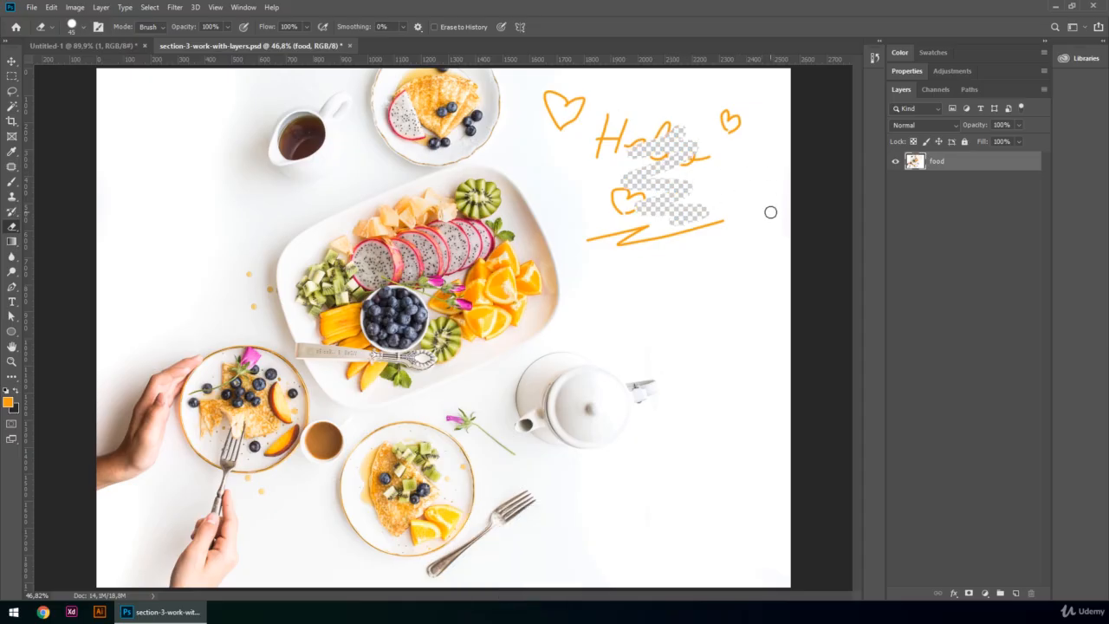
key("F12")
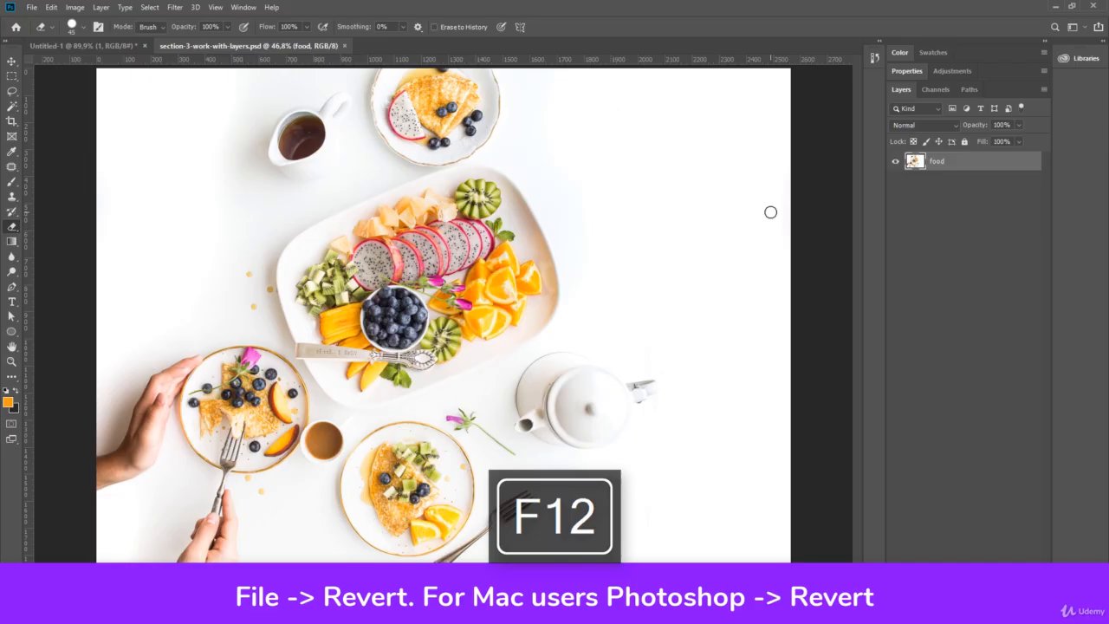
key("v")
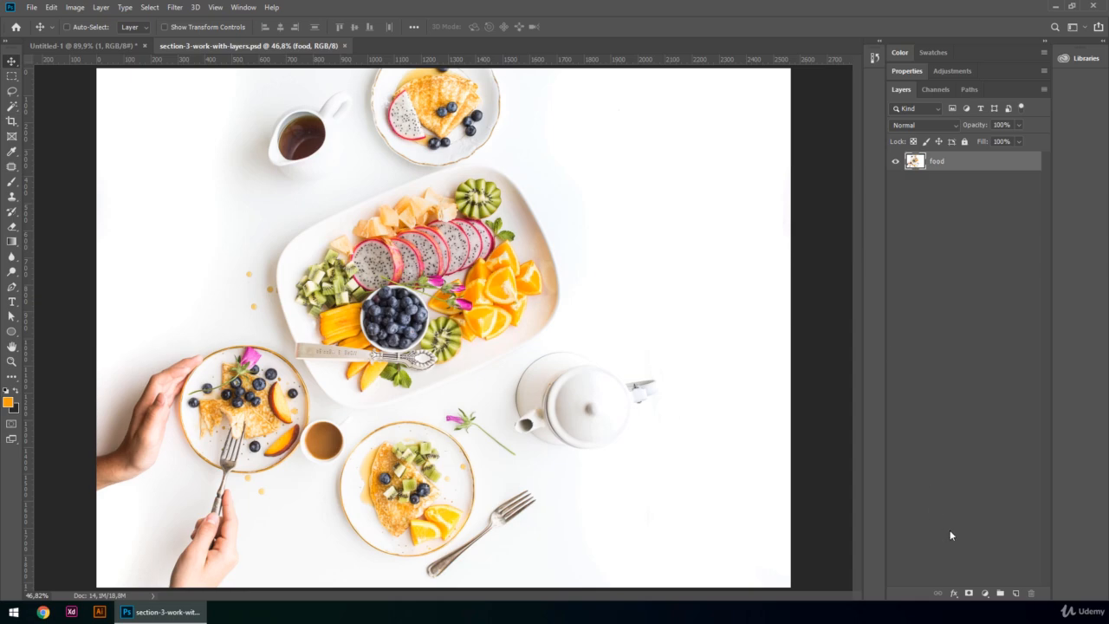
Step: Brush the orange words "Hello my" on a new layer above the food layer and "friend" on another new layer
left_click(1015, 594)
key("b")
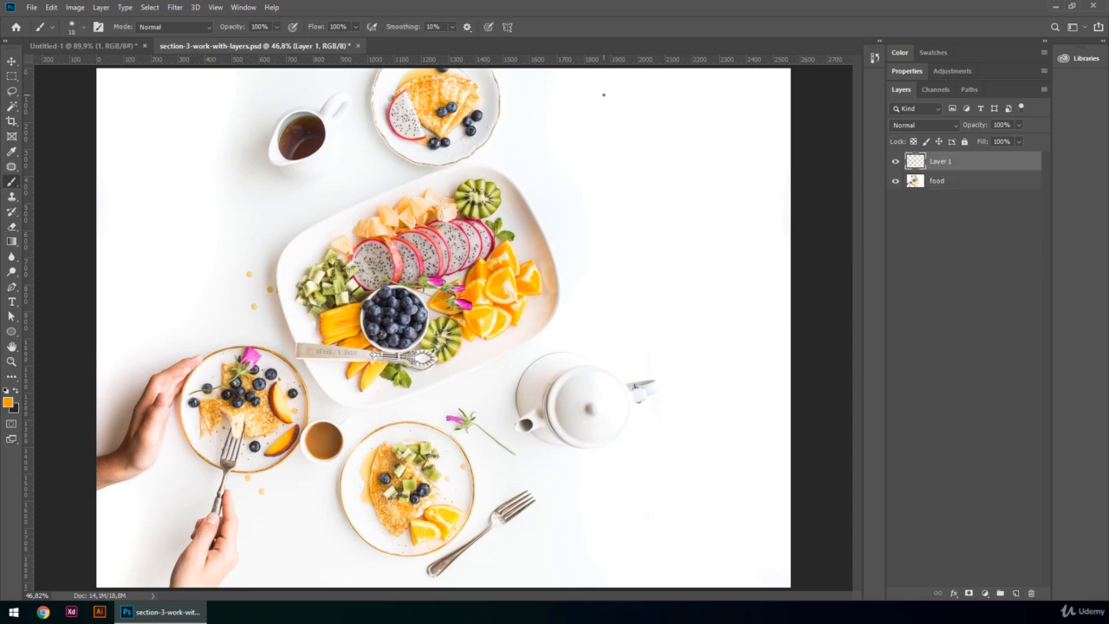
mouse_move(598, 95)
left_mouse_down()
mouse_move(585, 149)
mouse_move(606, 114)
left_mouse_up()
mouse_move(625, 98)
left_mouse_down()
mouse_move(603, 142)
mouse_move(629, 134)
mouse_move(646, 108)
mouse_move(676, 147)
mouse_move(716, 146)
left_mouse_up()
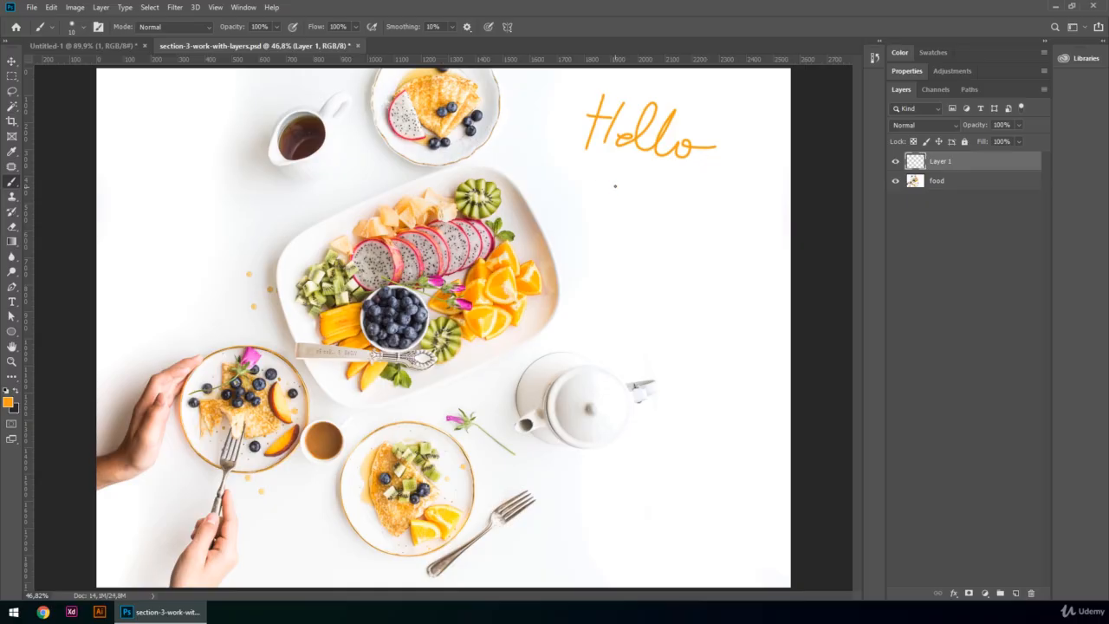
mouse_move(615, 185)
left_mouse_down()
mouse_move(689, 182)
mouse_move(681, 220)
left_mouse_up()
left_click(1015, 594)
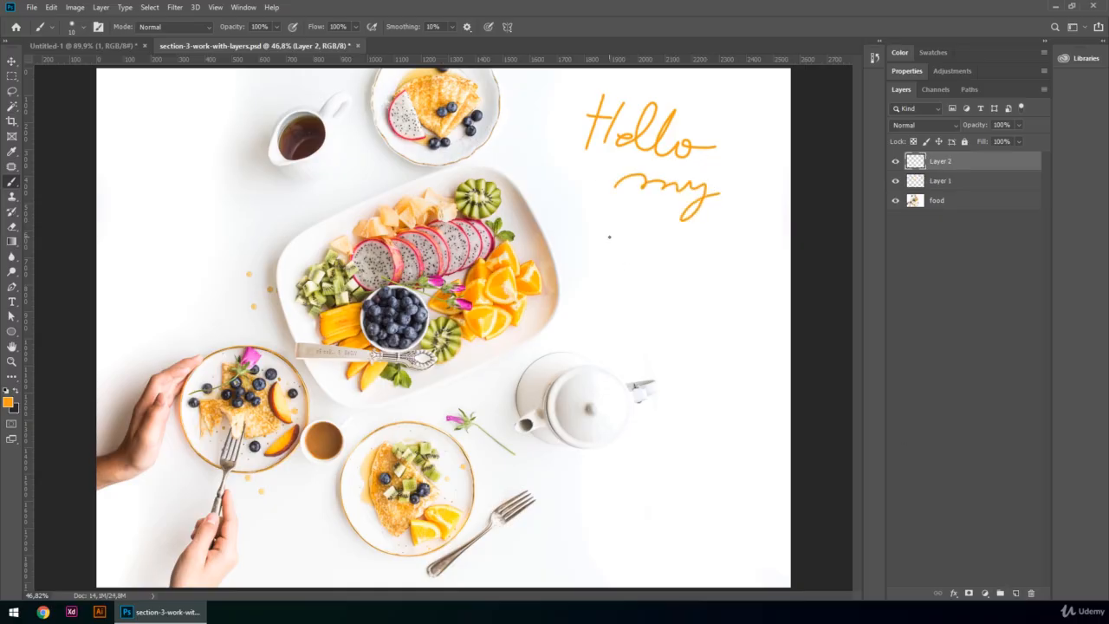
mouse_move(609, 236)
left_mouse_down()
mouse_move(617, 251)
mouse_move(724, 265)
left_mouse_up()
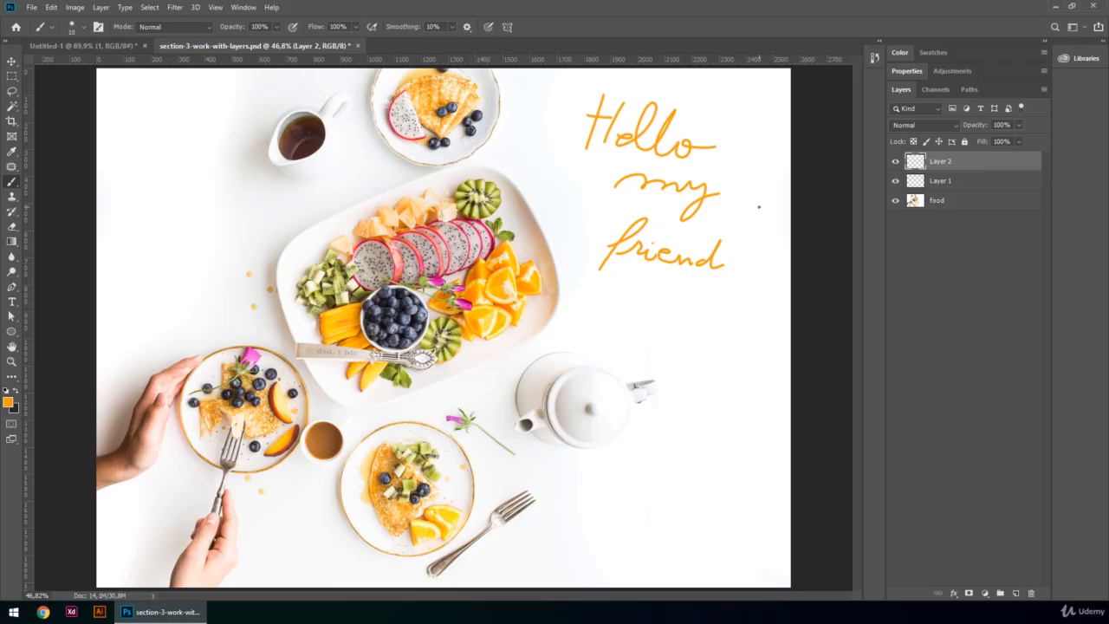
Step: Add a new layer and brush three small orange hearts on it, beside "Hello", "my" and "friend"
left_click(1016, 594)
mouse_move(556, 181)
left_mouse_down()
mouse_move(558, 161)
mouse_move(557, 180)
left_mouse_up()
mouse_move(741, 147)
left_mouse_down()
mouse_move(743, 122)
mouse_move(742, 143)
left_mouse_up()
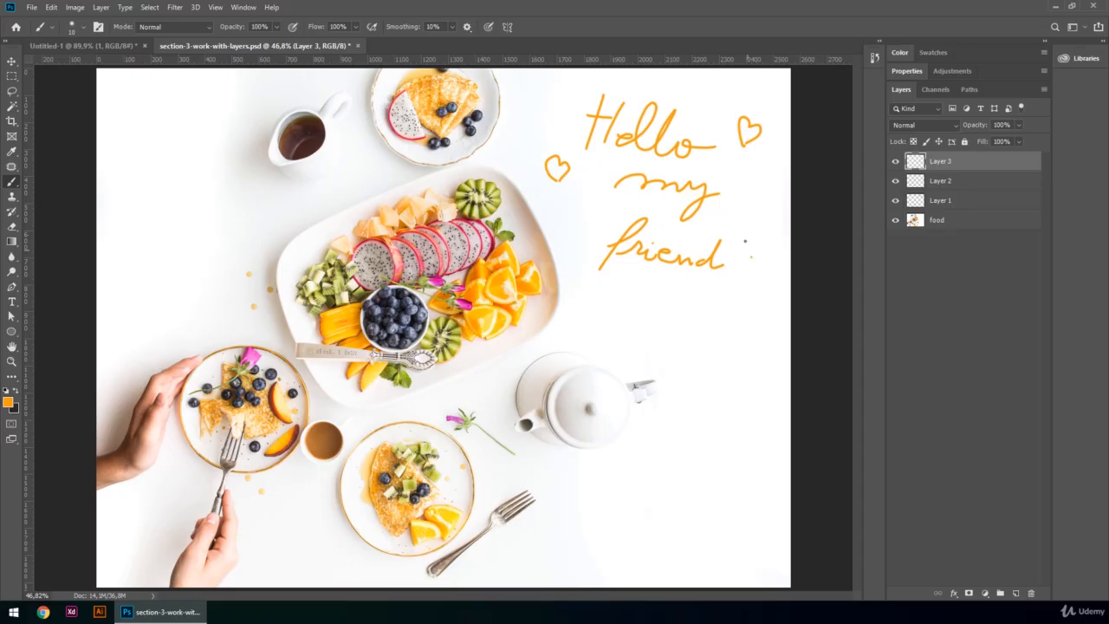
mouse_move(744, 242)
left_mouse_down()
mouse_move(763, 242)
mouse_move(752, 257)
left_mouse_up()
Step: Erase the hearts beside "friend" and "my" on the hearts layer, keeping the one beside "Hello"
key("e")
left_click_drag(745, 232, 764, 248)
mouse_move(566, 192)
left_mouse_down()
mouse_move(565, 168)
mouse_move(546, 165)
left_mouse_up()
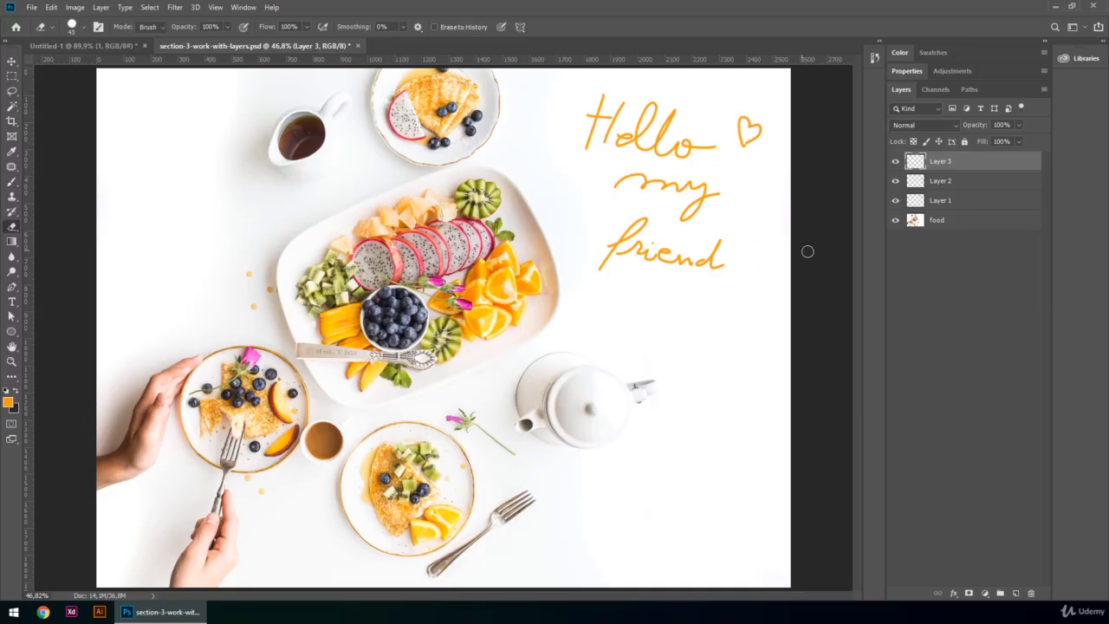
Step: Brush an orange heart beside "friend" on a new layer and another heart beside "my" on a second new layer
key("b")
left_click(1015, 595)
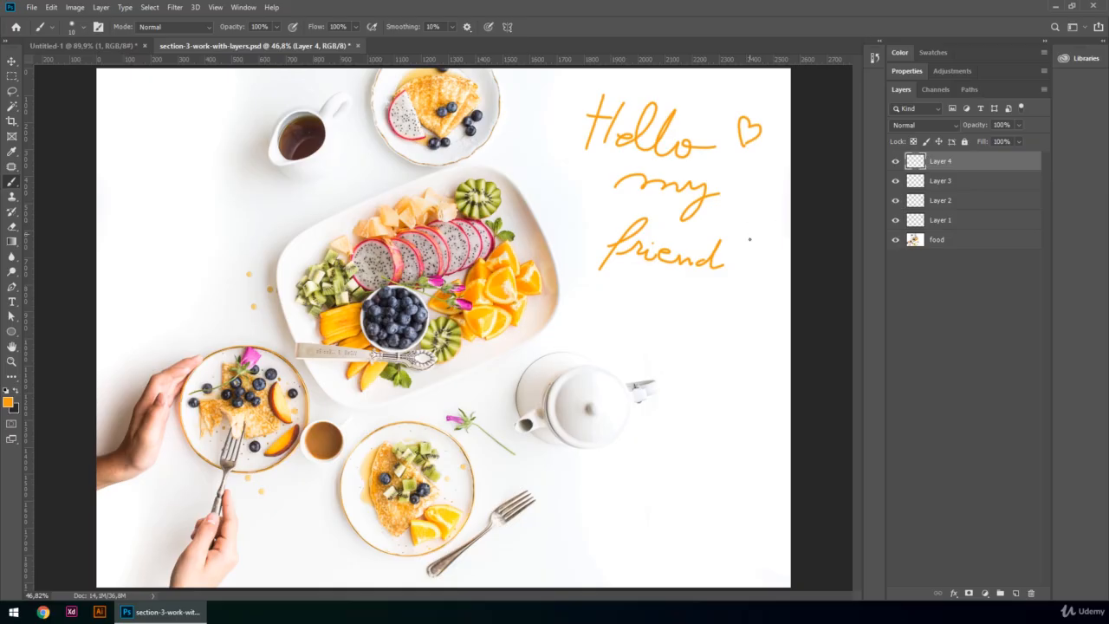
left_click_drag(749, 239, 752, 244)
left_click(1015, 594)
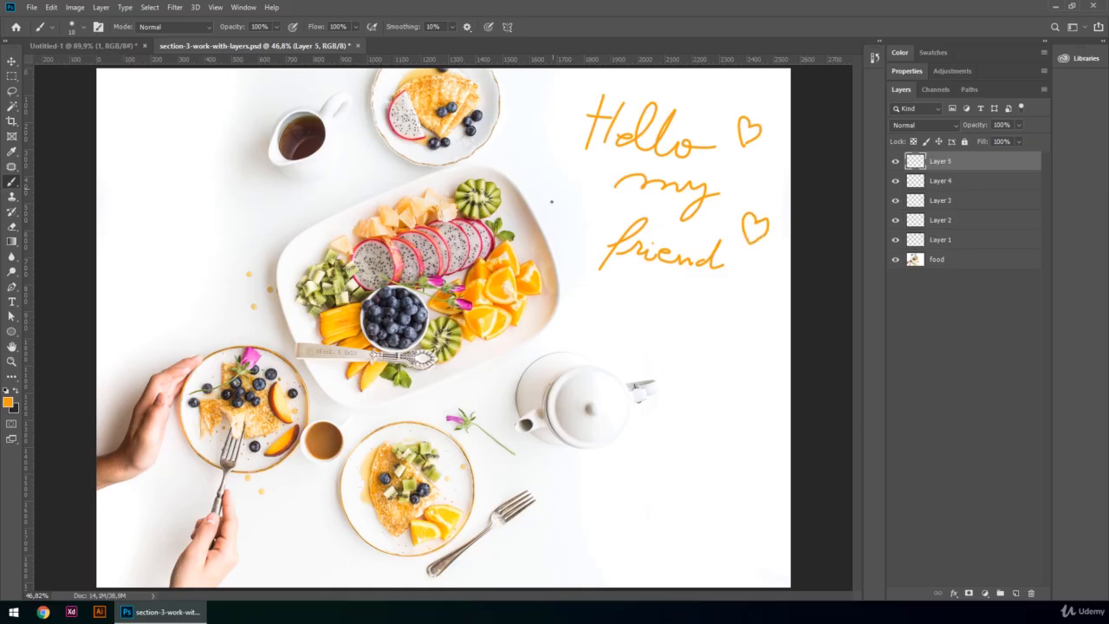
mouse_move(570, 206)
left_mouse_down()
mouse_move(568, 183)
mouse_move(588, 186)
mouse_move(573, 206)
left_mouse_up()
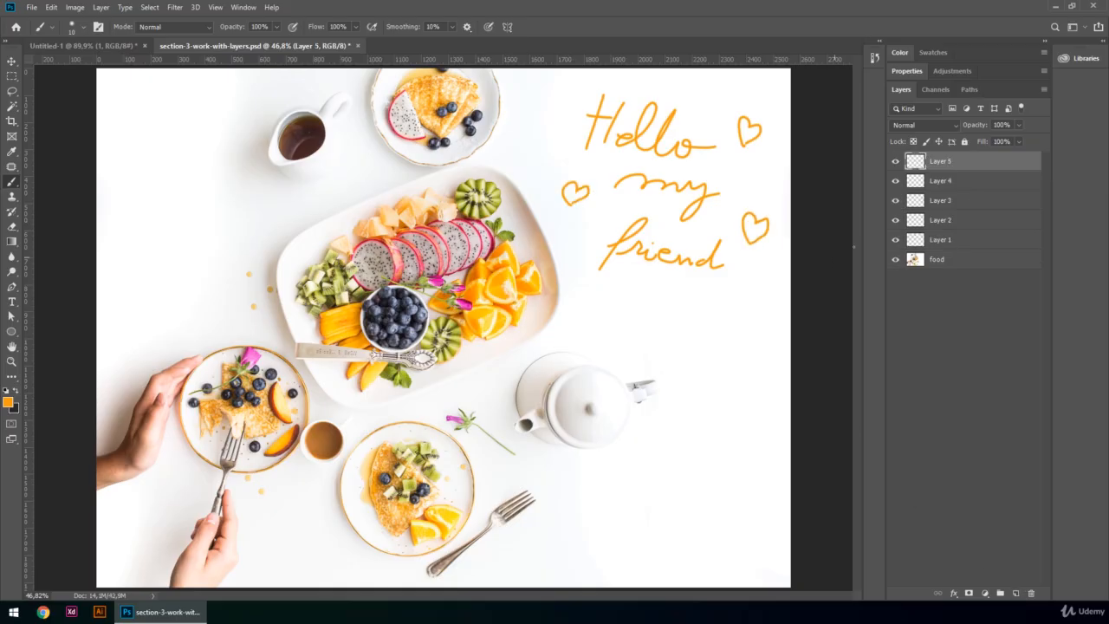
Step: Select the painted layers one after another, from Layer 4 down to Layer 1
left_click(998, 186)
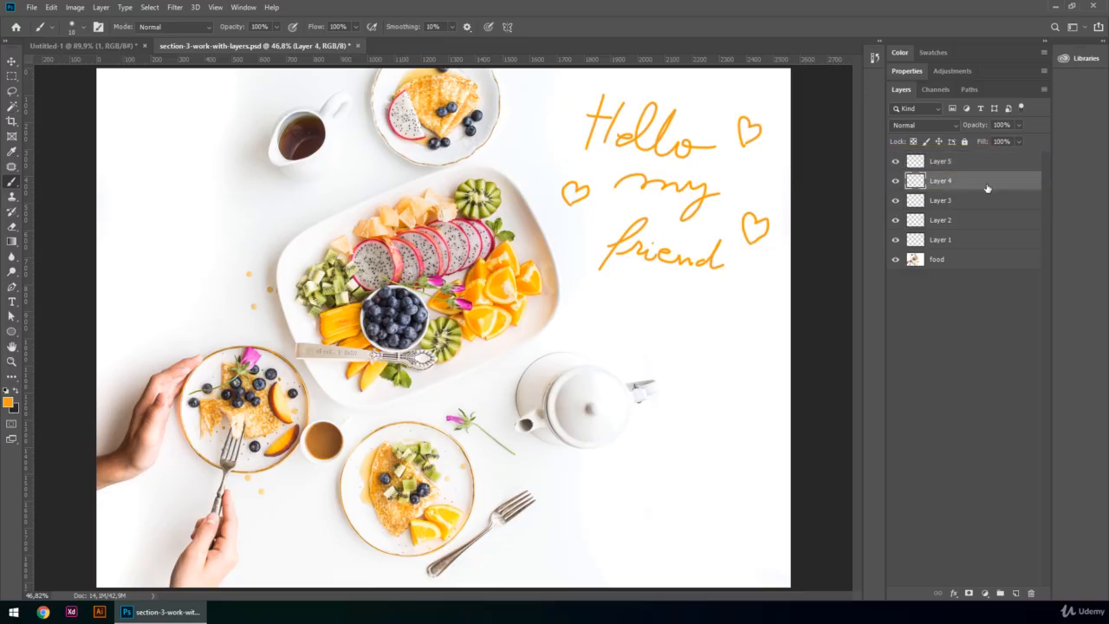
left_click(977, 206)
left_click(972, 224)
left_click(971, 243)
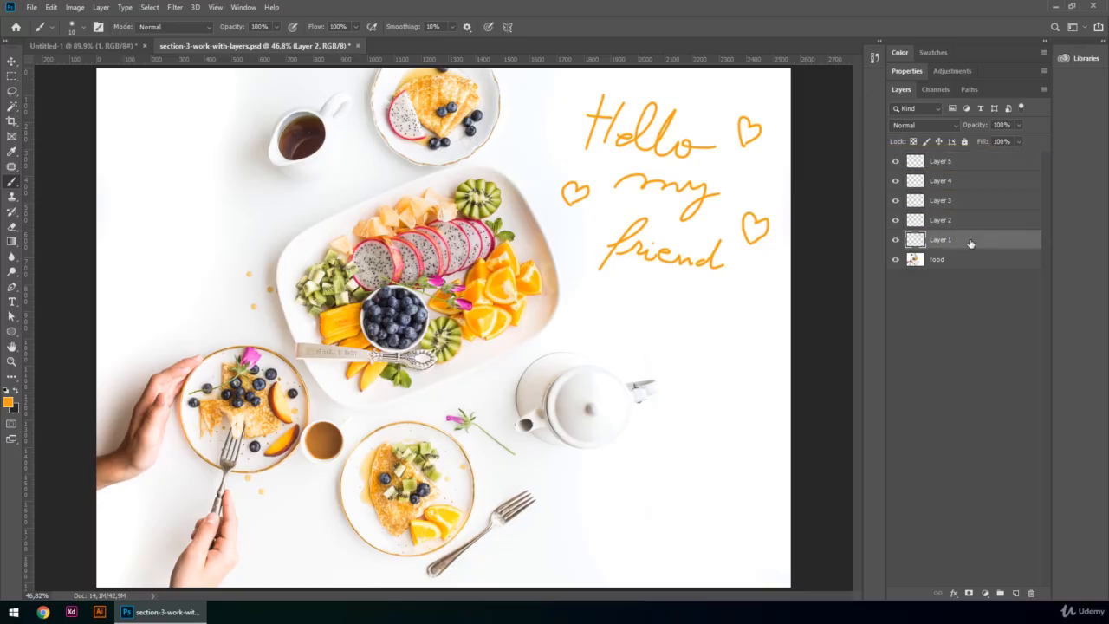
Step: Rename Layer 5, Layer 4 and Layer 3 as "heart 1", "heart 2" and "heart 3"
left_click(969, 168)
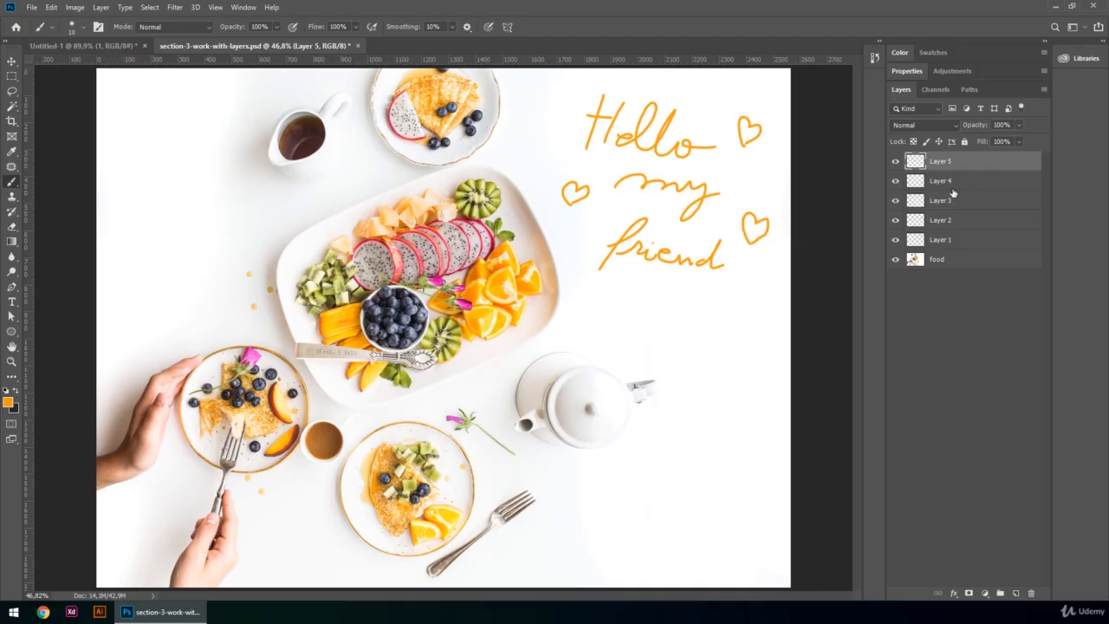
double_click(941, 161)
type("heart 1")
key("Tab")
type("heart 2")
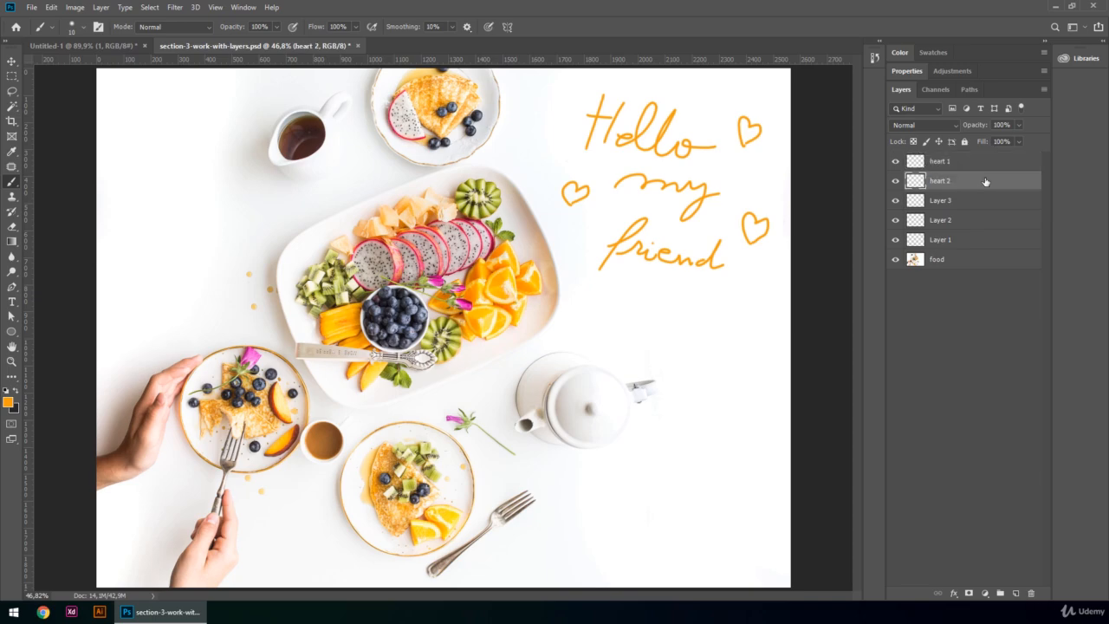
double_click(939, 200)
type("heart 3")
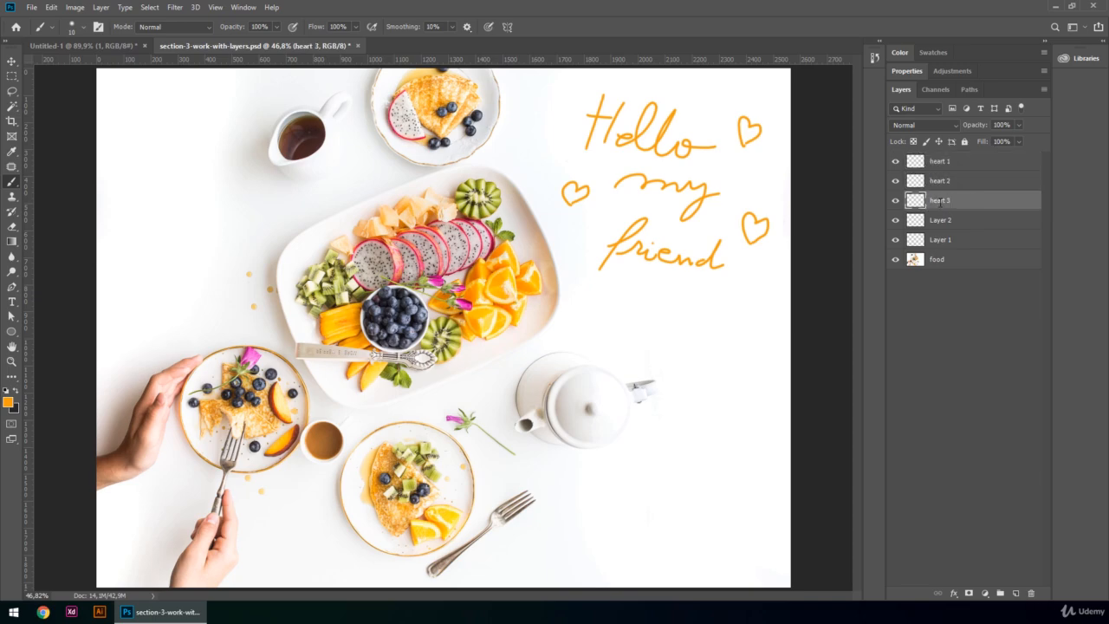
Step: Rename Layer 2 as "friend" and Layer 1 as "message"
key("Tab")
type("friend")
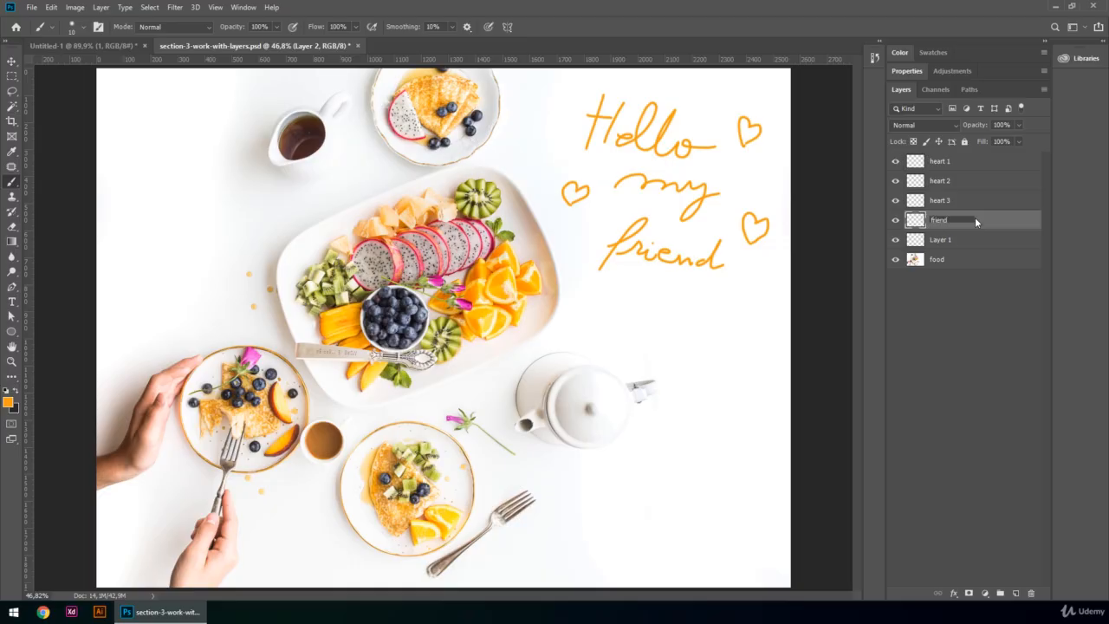
key("Tab")
type("messag")
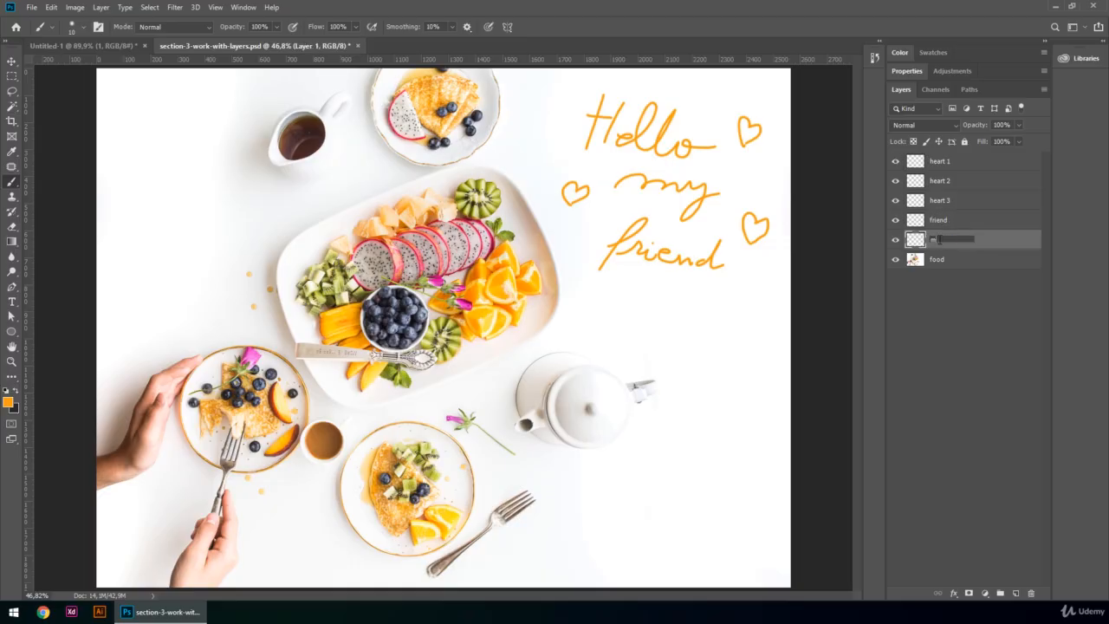
type("e")
key("Return")
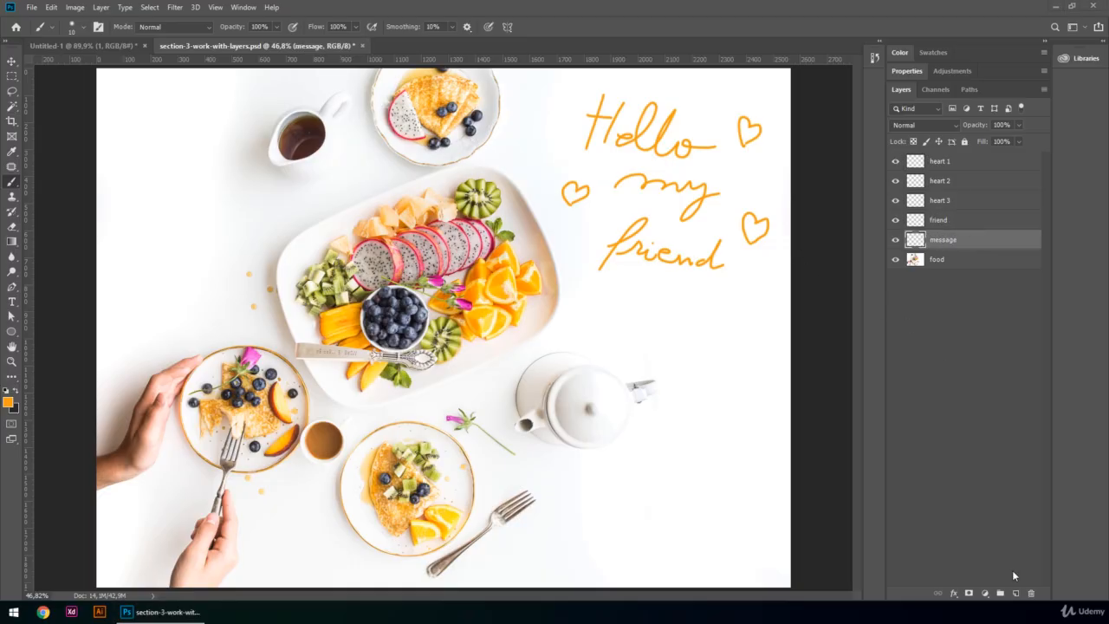
Step: Brush an orange zigzag underline beneath the word "friend" on a new layer and name that layer "lines"
left_click(1015, 593)
mouse_move(613, 292)
left_mouse_down()
mouse_move(652, 299)
mouse_move(738, 286)
left_mouse_up()
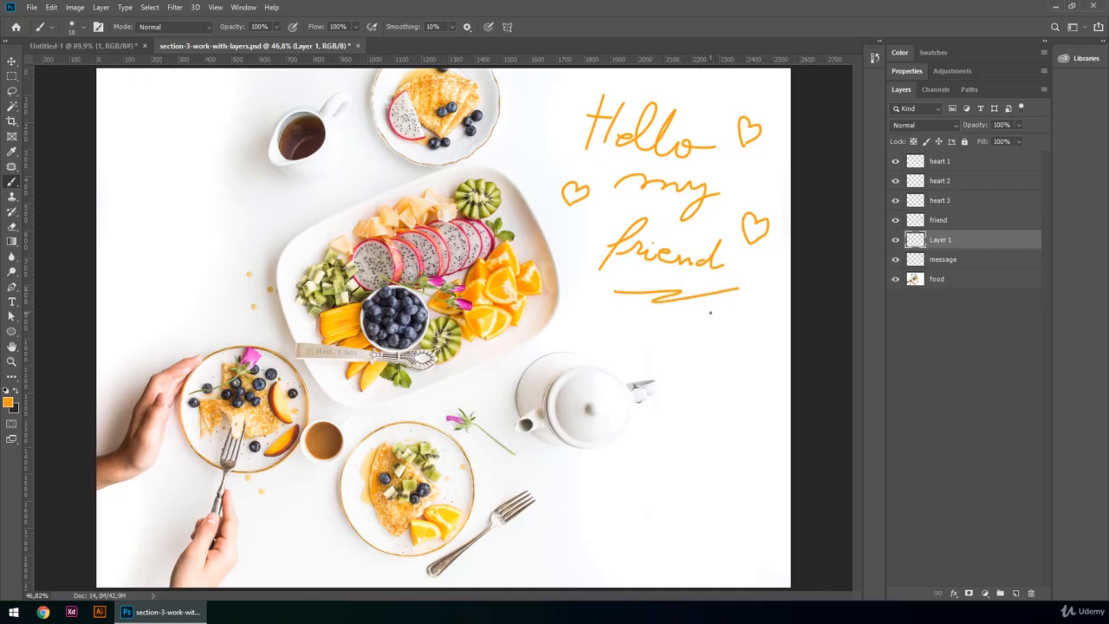
double_click(940, 239)
type("lines")
key("Return")
Step: Apply a pinkish-red Color Overlay to the heart 1 layer
left_click(961, 163)
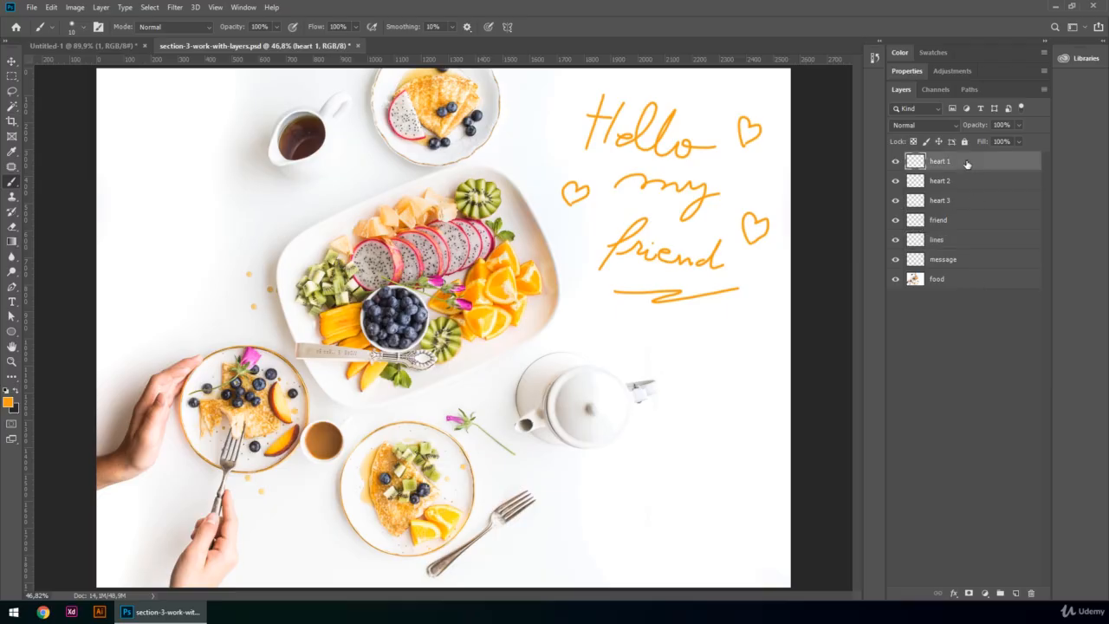
double_click(985, 163)
left_click(385, 309)
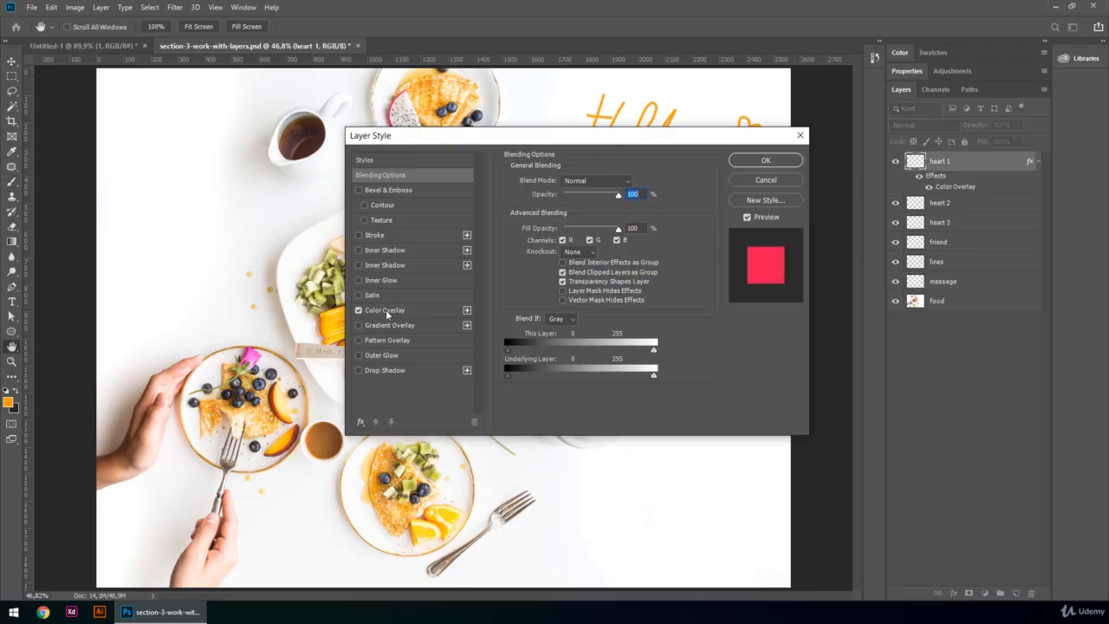
left_click(764, 160)
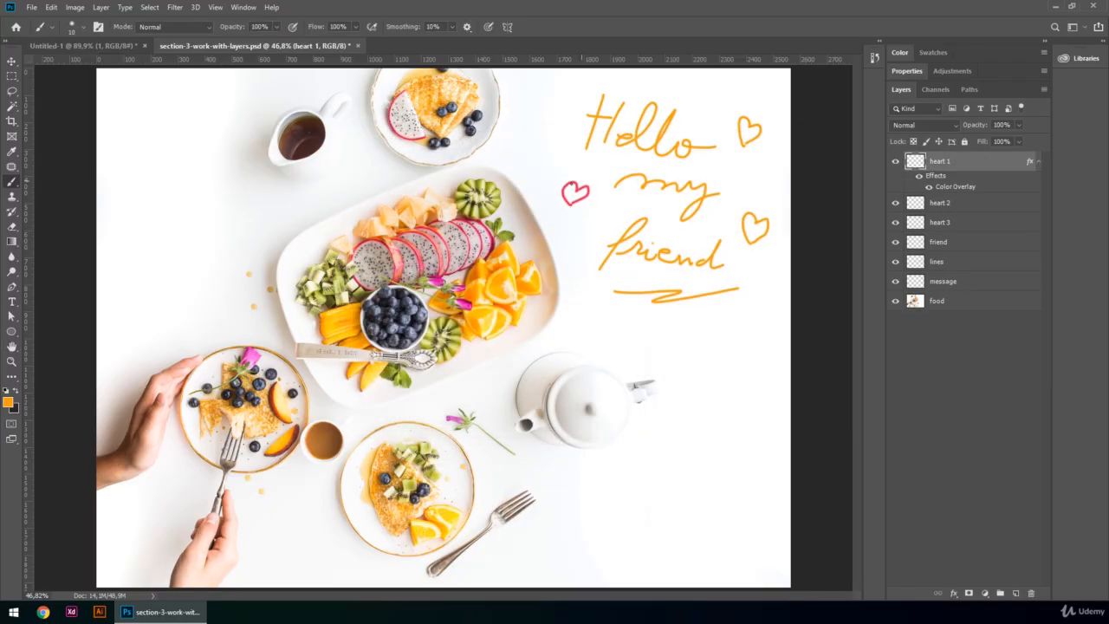
Step: Erase the handwritten word on the friend layer and brush the word "student" in its place
left_click(938, 242)
key("e")
mouse_move(627, 253)
left_mouse_down()
mouse_move(635, 220)
mouse_move(636, 253)
mouse_move(724, 262)
mouse_move(706, 256)
mouse_move(720, 243)
mouse_move(649, 223)
left_mouse_up()
key("b")
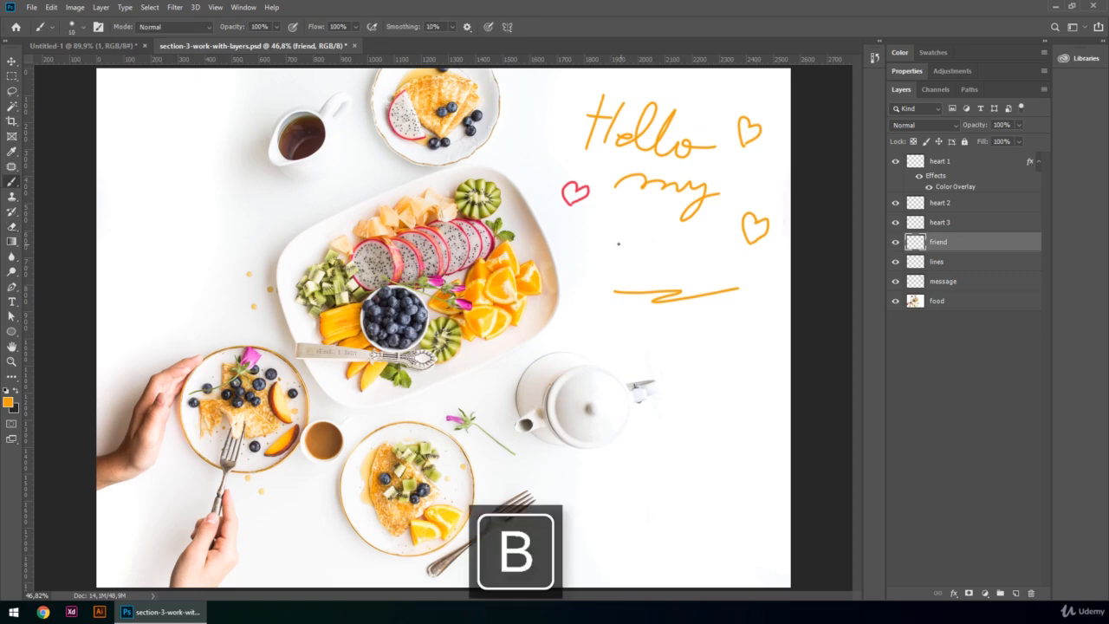
mouse_move(609, 239)
left_mouse_down()
mouse_move(592, 262)
mouse_move(654, 255)
mouse_move(649, 264)
mouse_move(667, 240)
mouse_move(668, 265)
mouse_move(703, 271)
left_mouse_up()
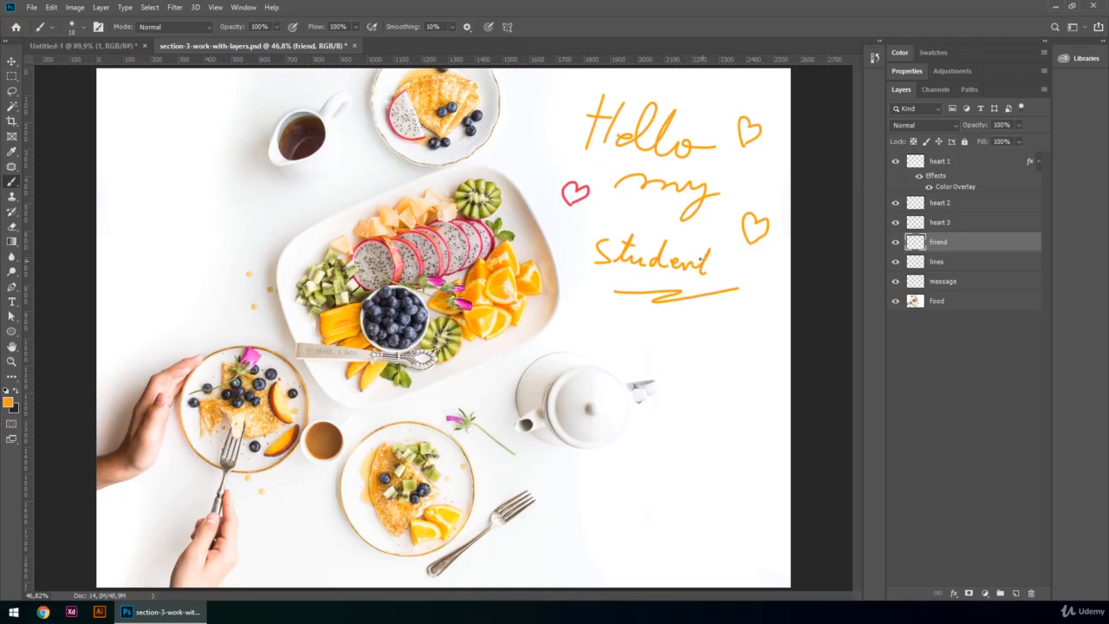
Step: Rename the friend layer as "student" and collapse the effects list of the heart 1 layer
double_click(939, 242)
type("student")
key("Return")
left_click(1038, 163)
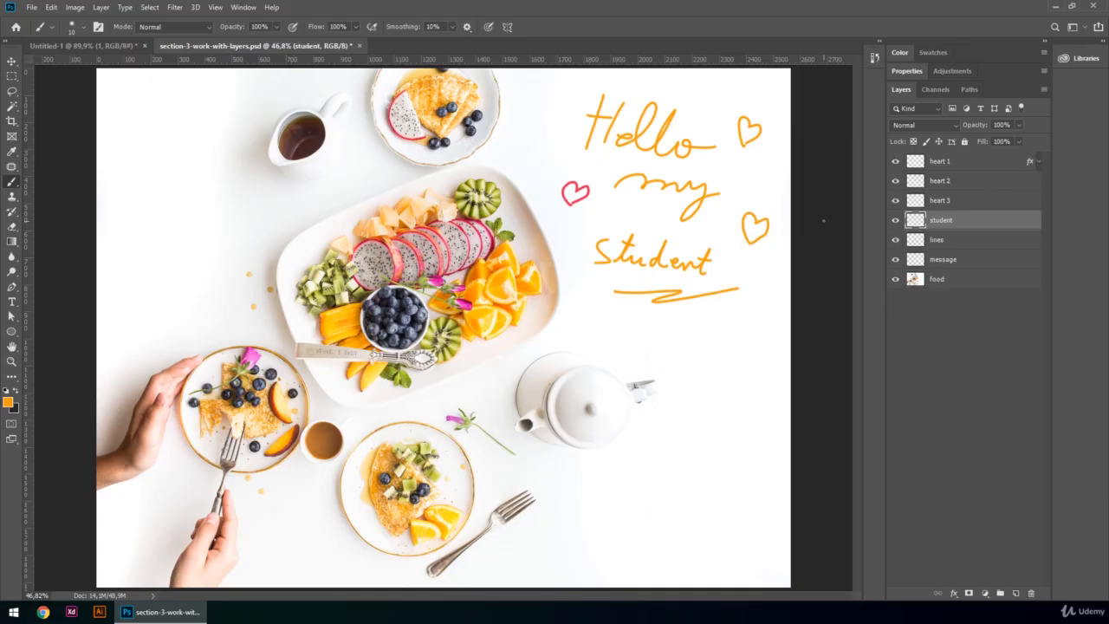
left_click(1038, 162)
left_click(1038, 163)
Step: Group the heart 1, heart 2 and heart 3 layers
key("v")
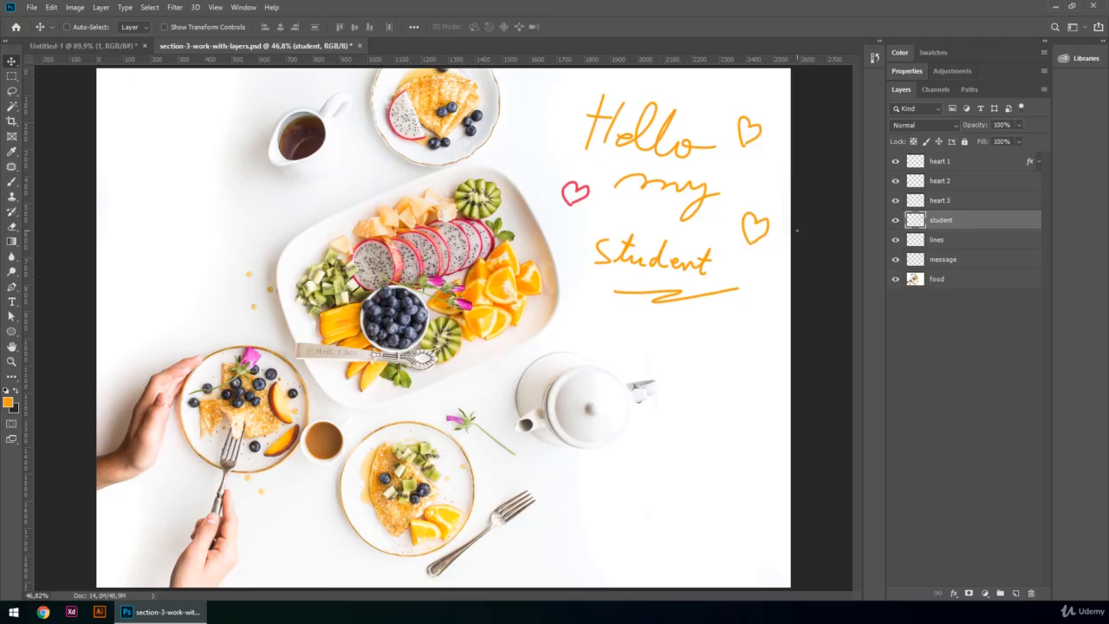
left_click(985, 164)
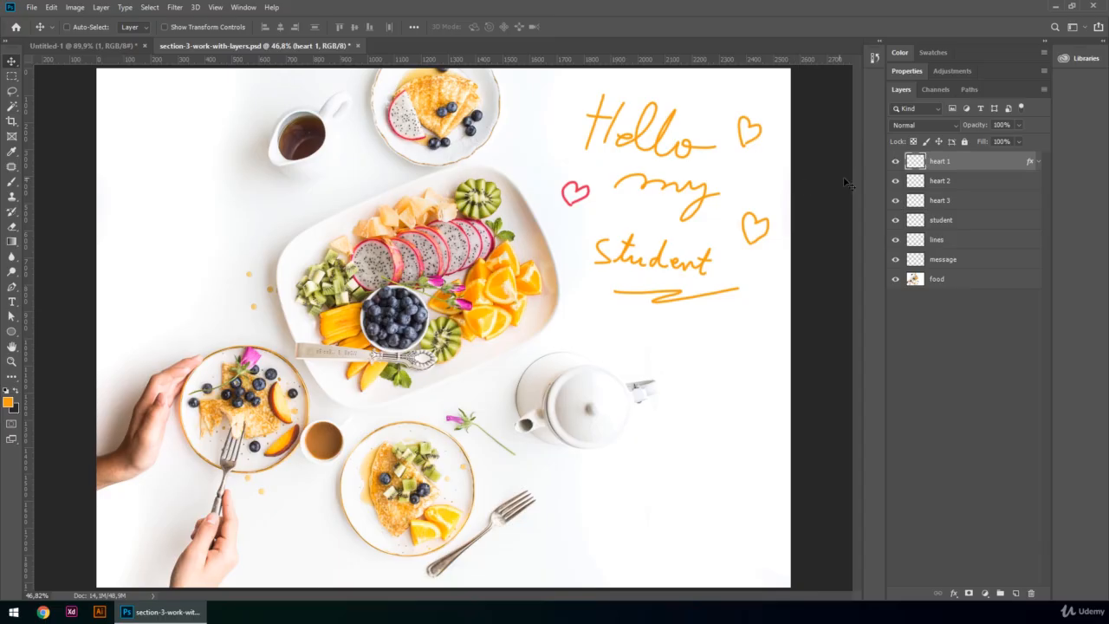
key("ctrl")
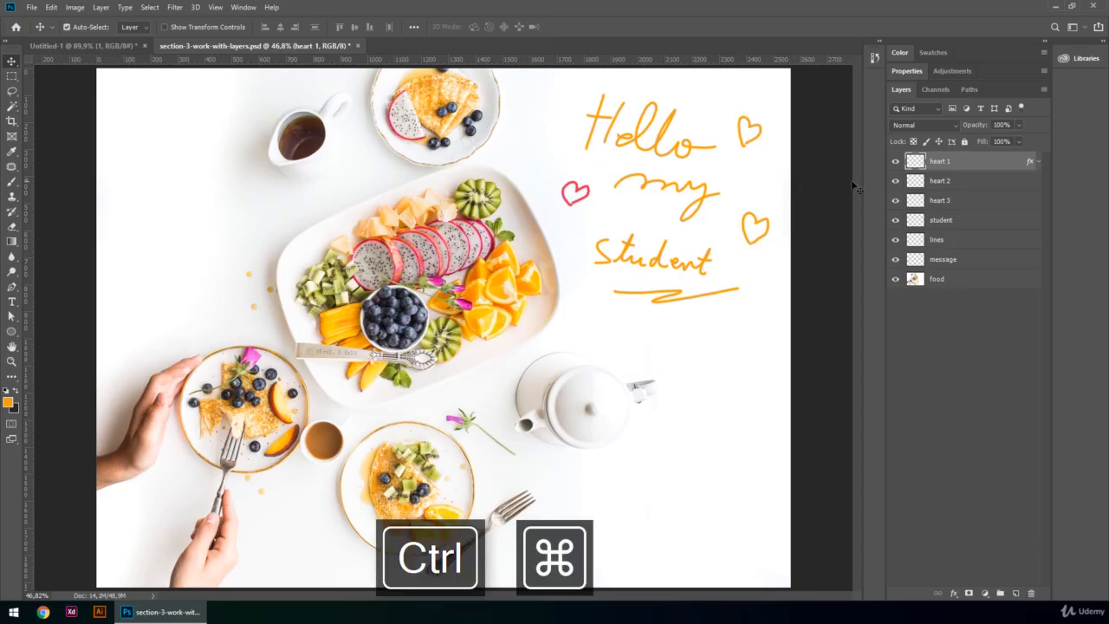
left_click(958, 184, "ctrl")
left_click(958, 201, "ctrl")
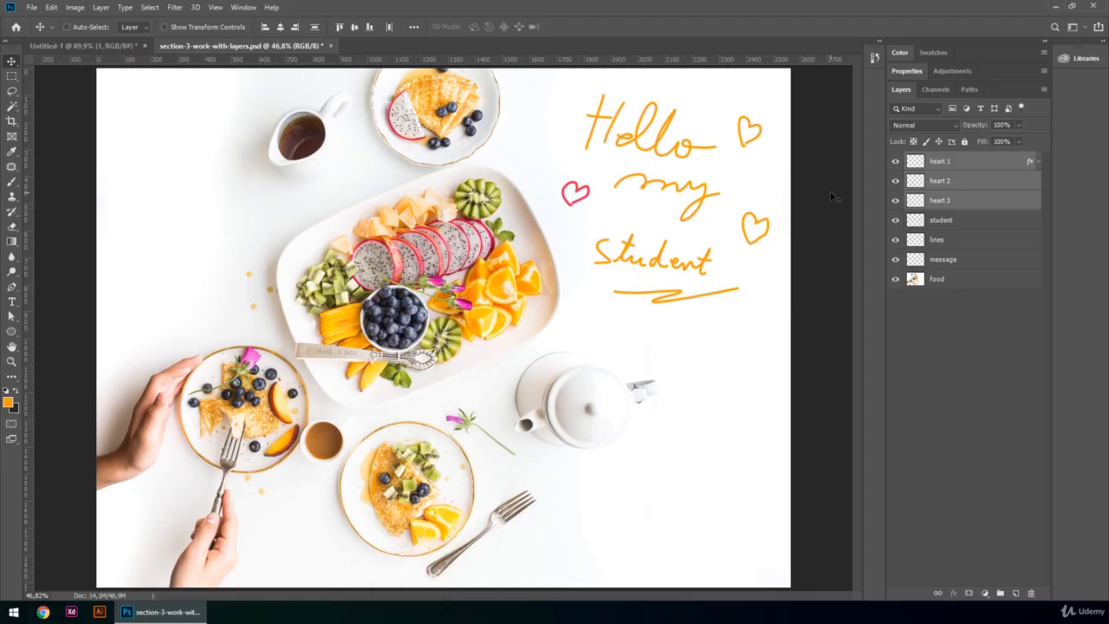
key("ctrl+g")
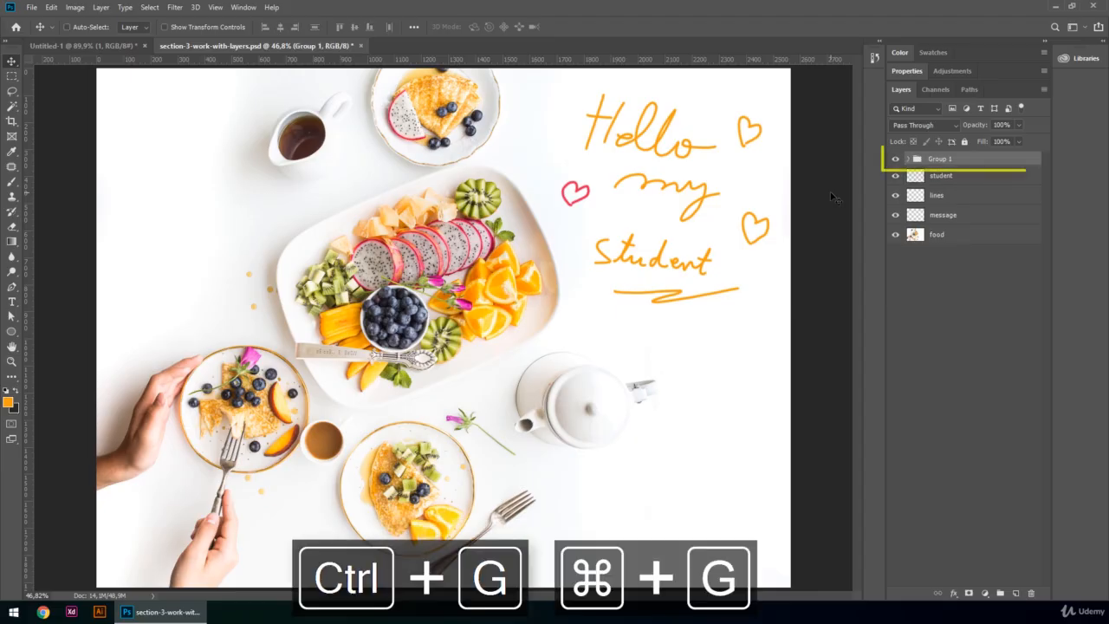
Step: Expand the new group, ungroup its three heart layers and group them again
left_click(907, 159)
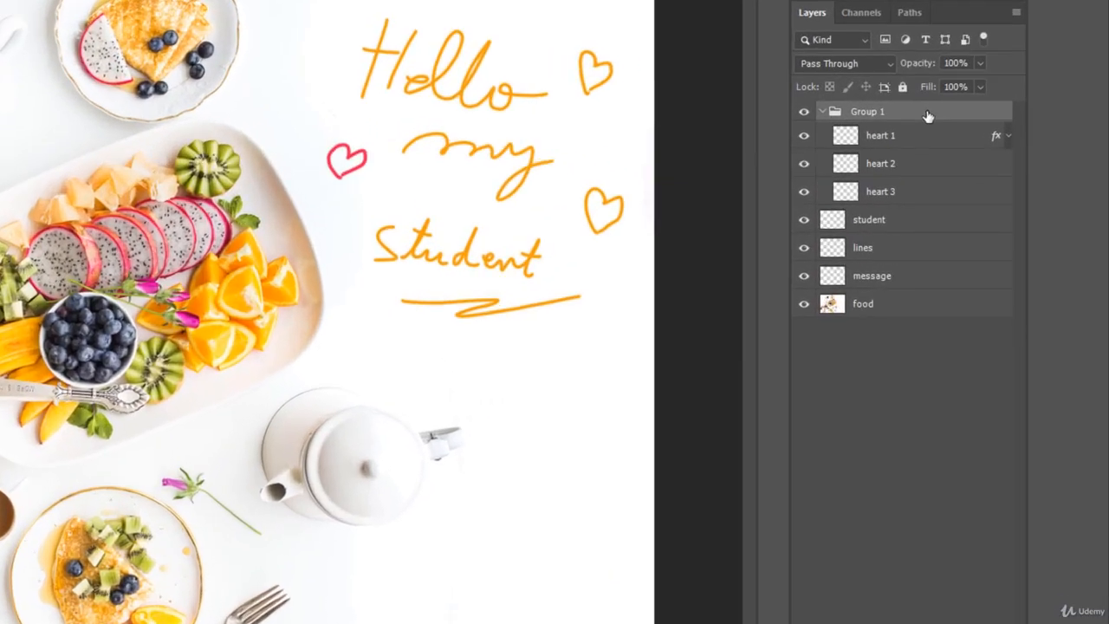
right_click(982, 161)
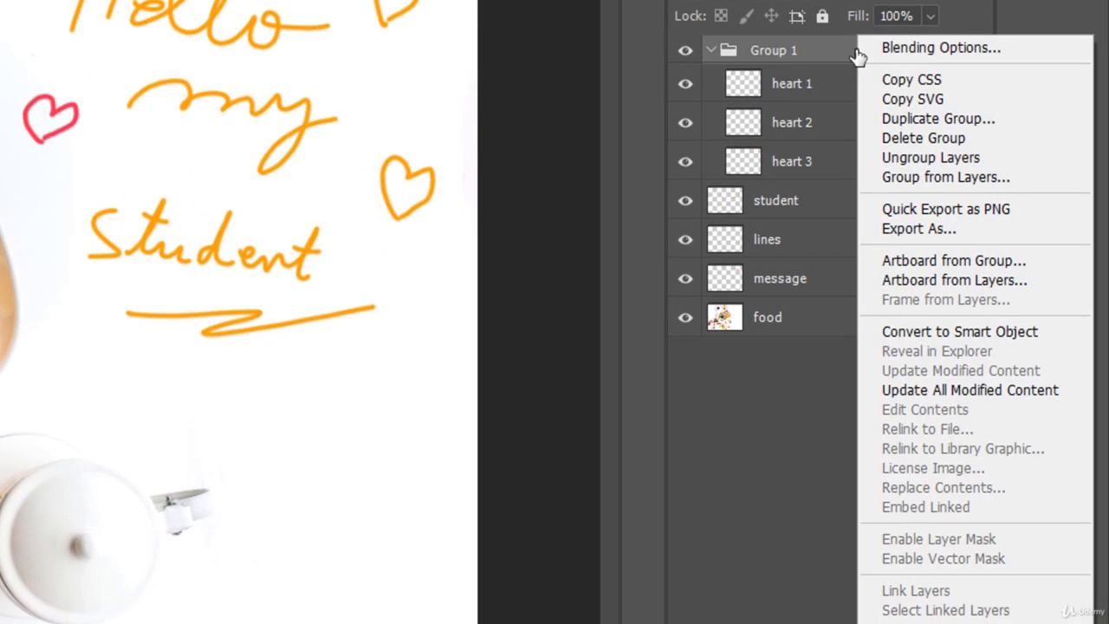
left_click(934, 158)
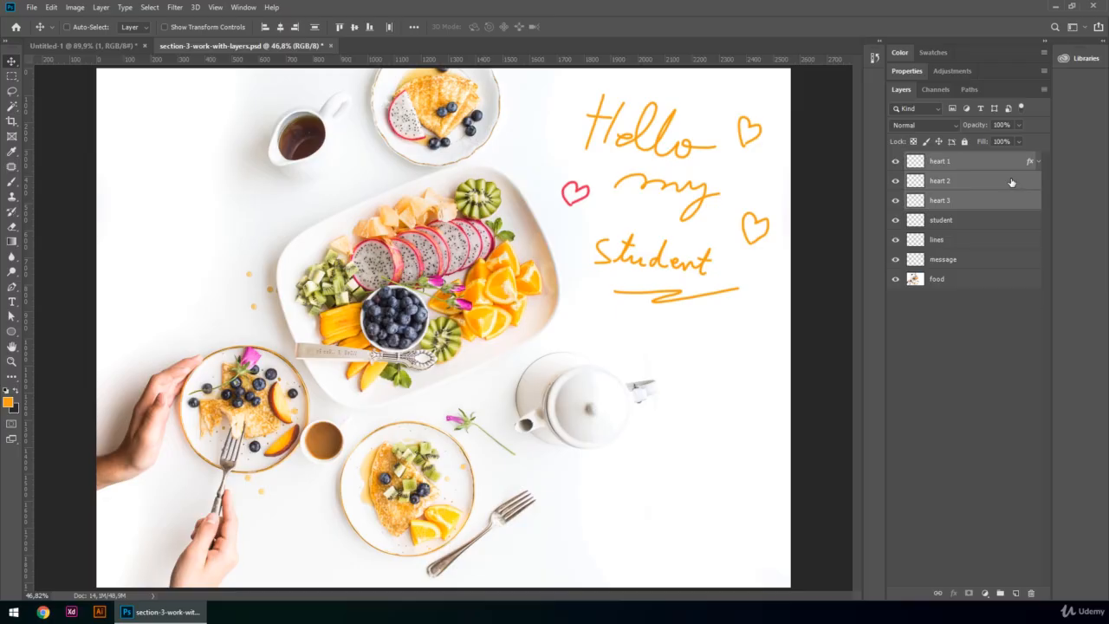
key("ctrl")
key("ctrl+g")
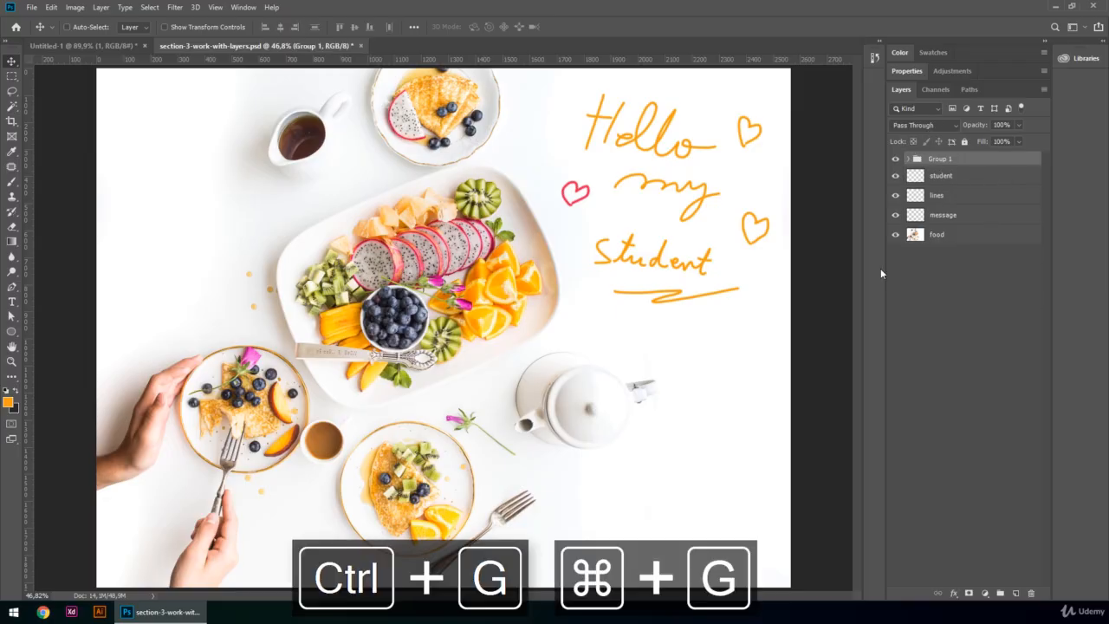
Step: Rename the group of heart layers as "hearts"
double_click(940, 158)
type("hearts")
key("Return")
Step: Group the hearts group with the student, lines and message layers and name the new group "my message"
left_click(974, 199, "ctrl")
left_click(1004, 214, "ctrl")
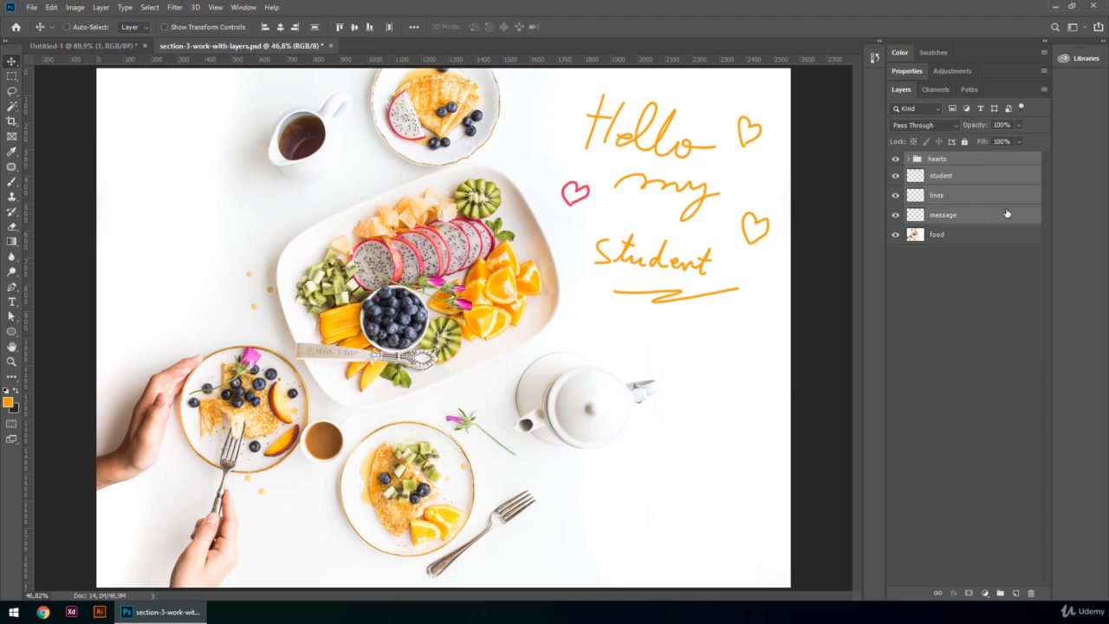
key("ctrl+g")
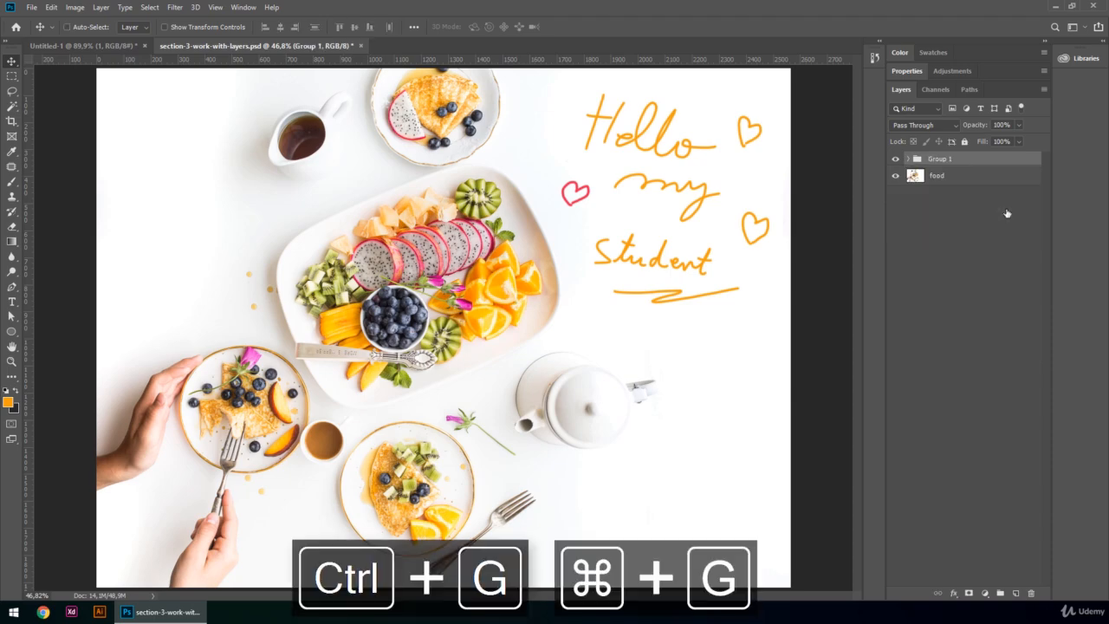
double_click(942, 160)
type("my message")
key("Return")
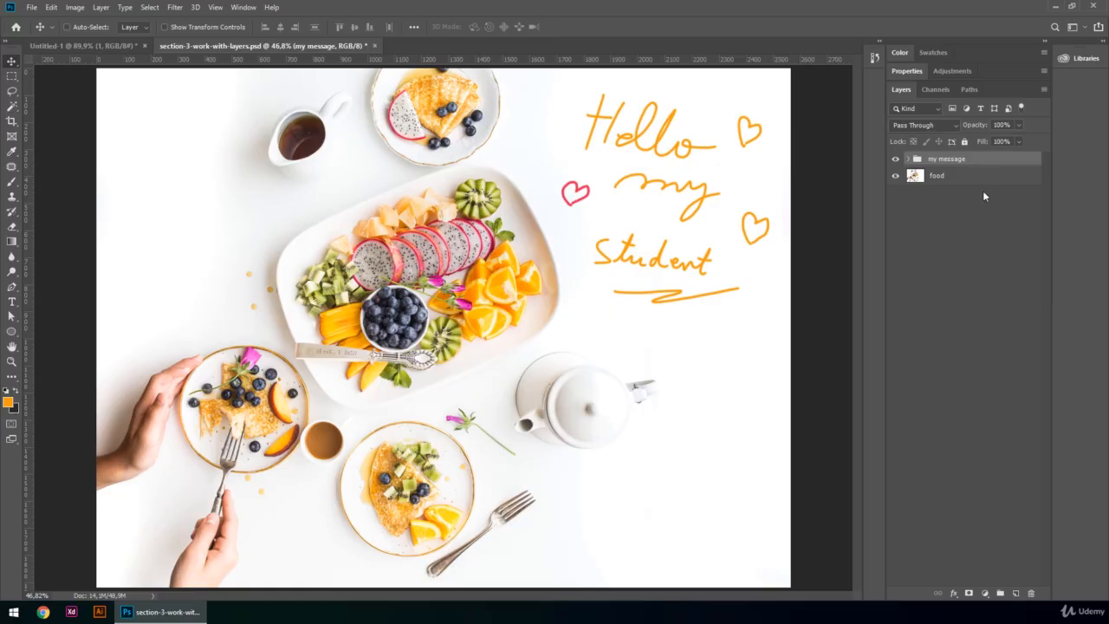
Step: Expand the my message and hearts groups and move the whole message slightly down on the photo
left_click(908, 159)
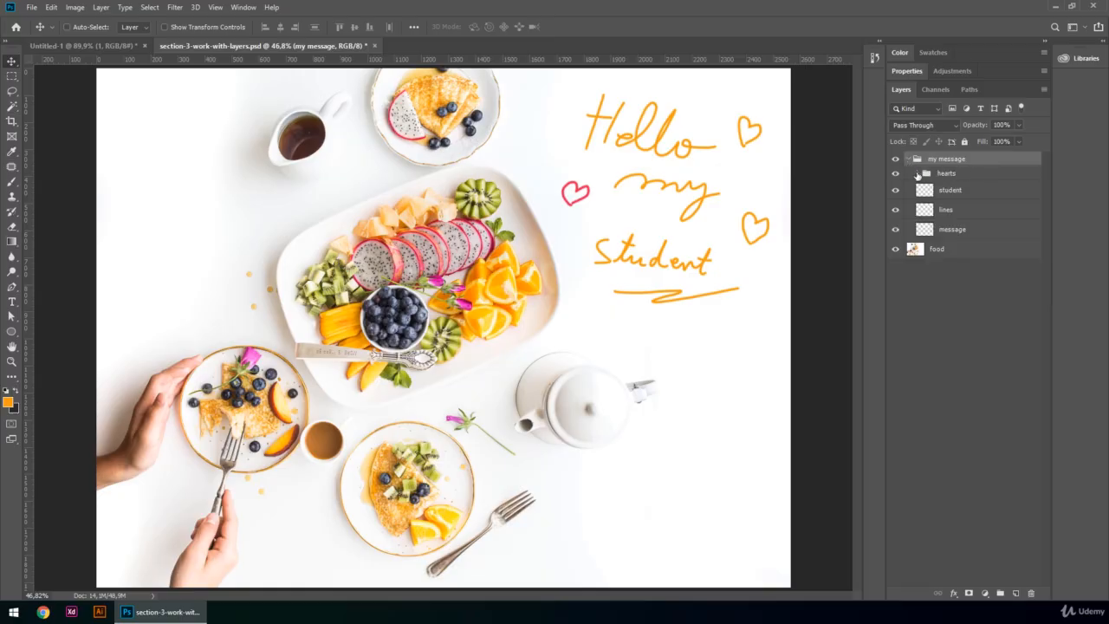
left_click(917, 174)
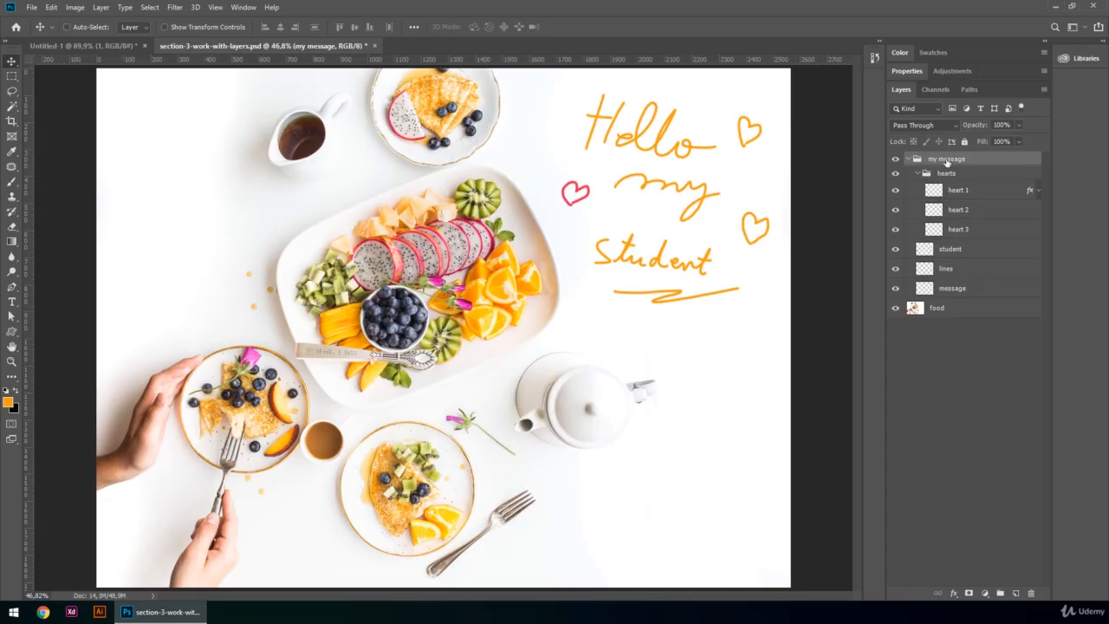
left_click_drag(703, 184, 671, 238)
left_click(949, 173)
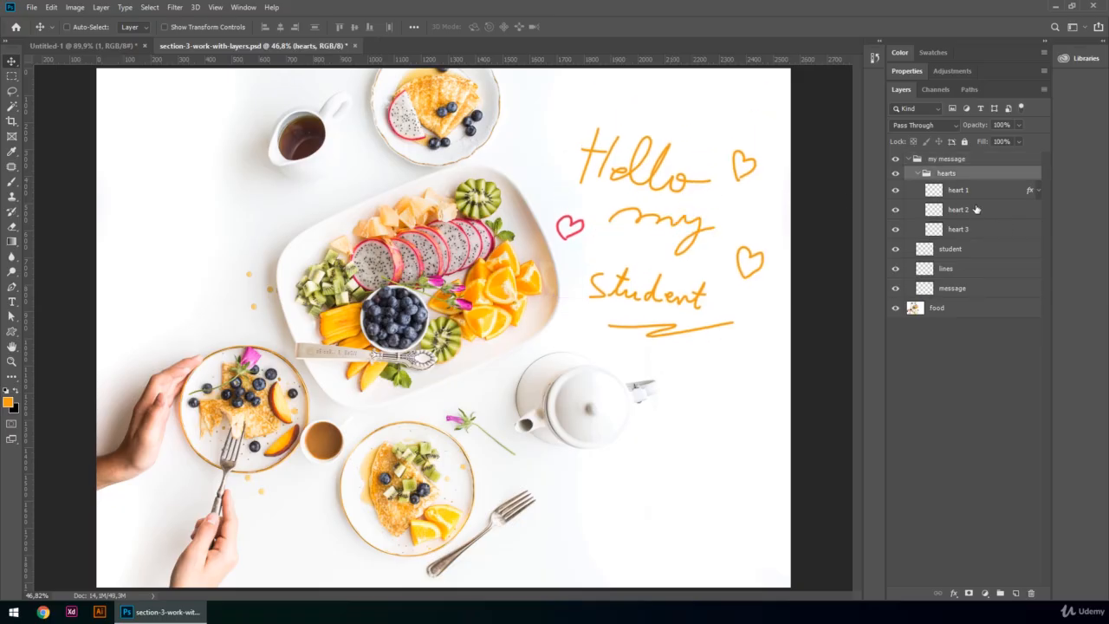
Step: Add a Color Overlay to the my message group and pick the violet-blue colour 4721ed for it
double_click(1009, 161)
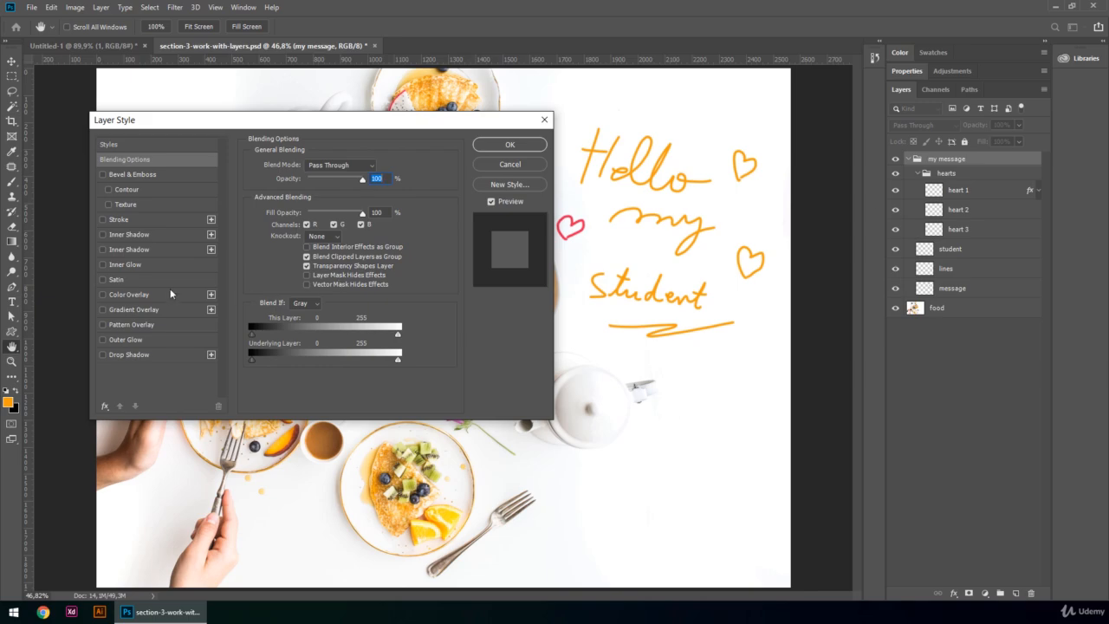
left_click(116, 294)
left_click(381, 166)
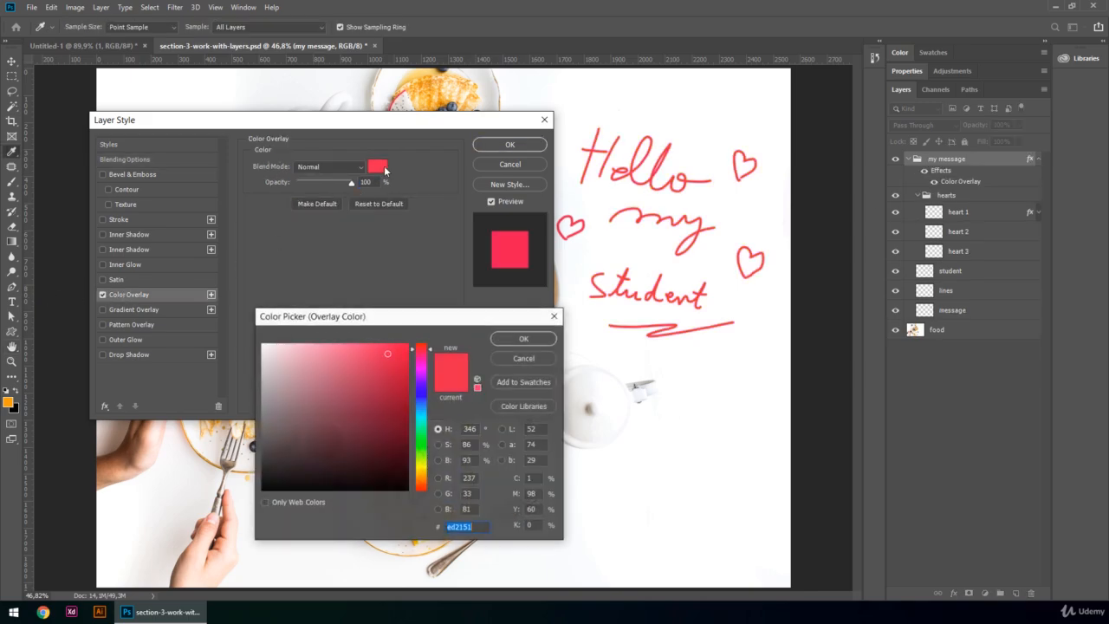
left_click(422, 366)
left_click(423, 389)
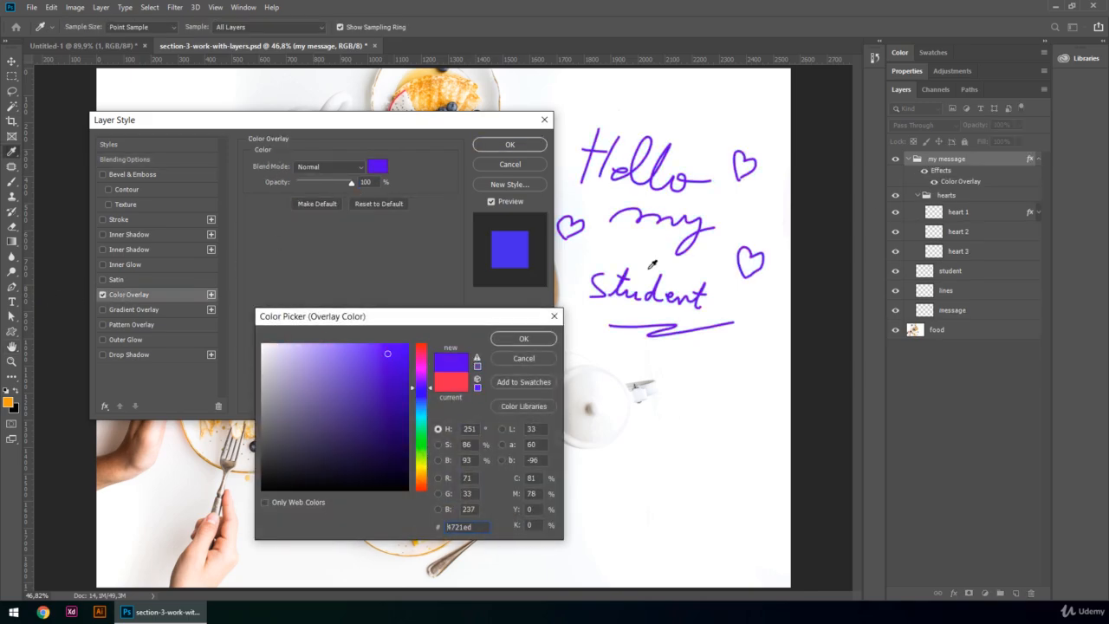